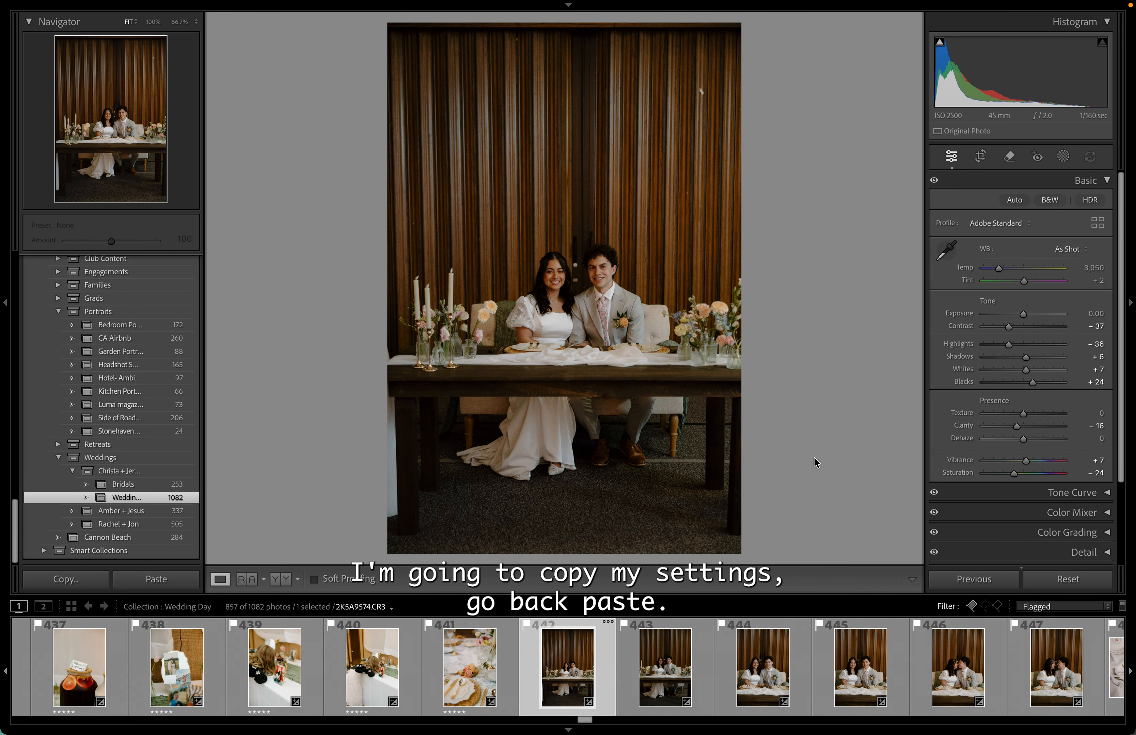
Paste the copied develop settings onto the wedding table photo and crop it tighter with a straightening angle of about 0.23
key(super+shift+v)
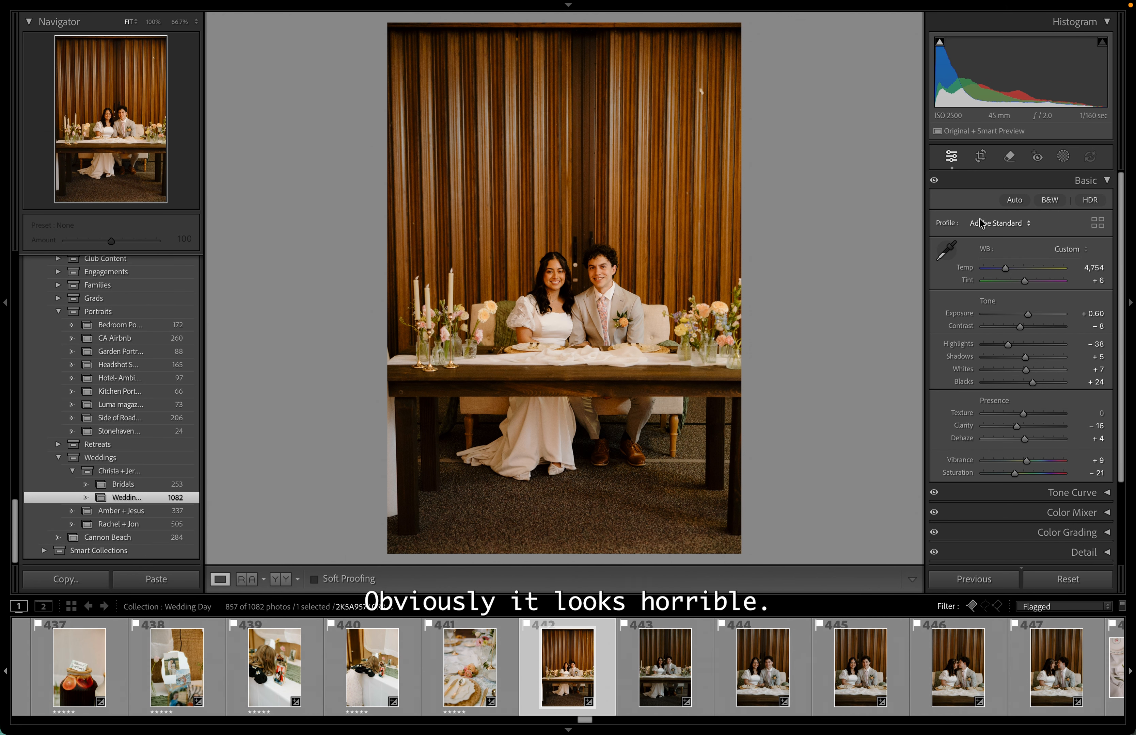
click(980, 156)
drag(892, 157, 896, 160)
drag(621, 27, 625, 41)
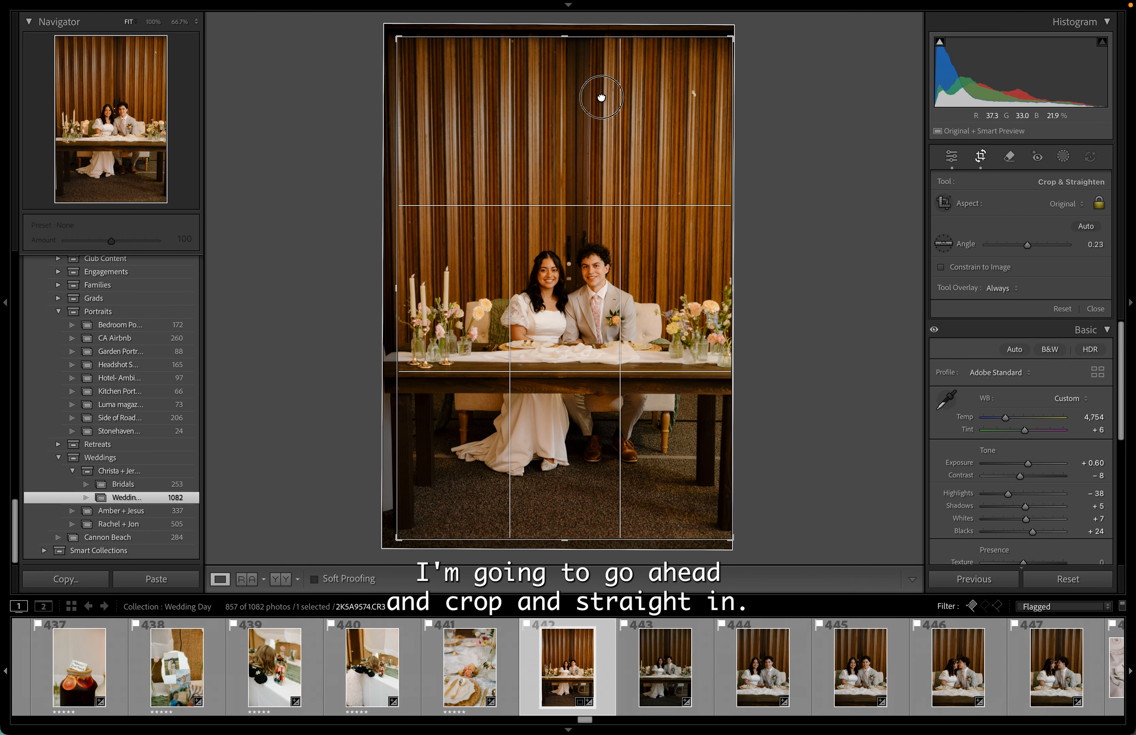
click(951, 157)
click(980, 156)
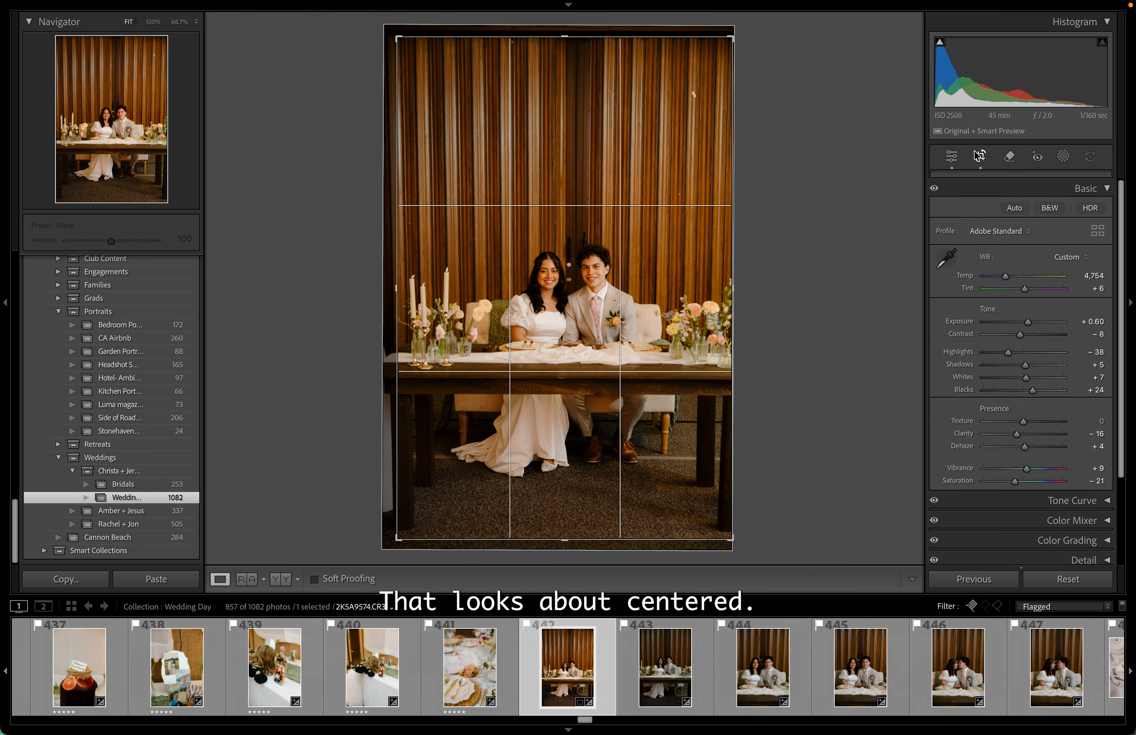
Refine the crop so the couple sits in the middle, with a straightening angle of about 0.25, and apply it
drag(822, 151, 824, 152)
drag(399, 38, 411, 42)
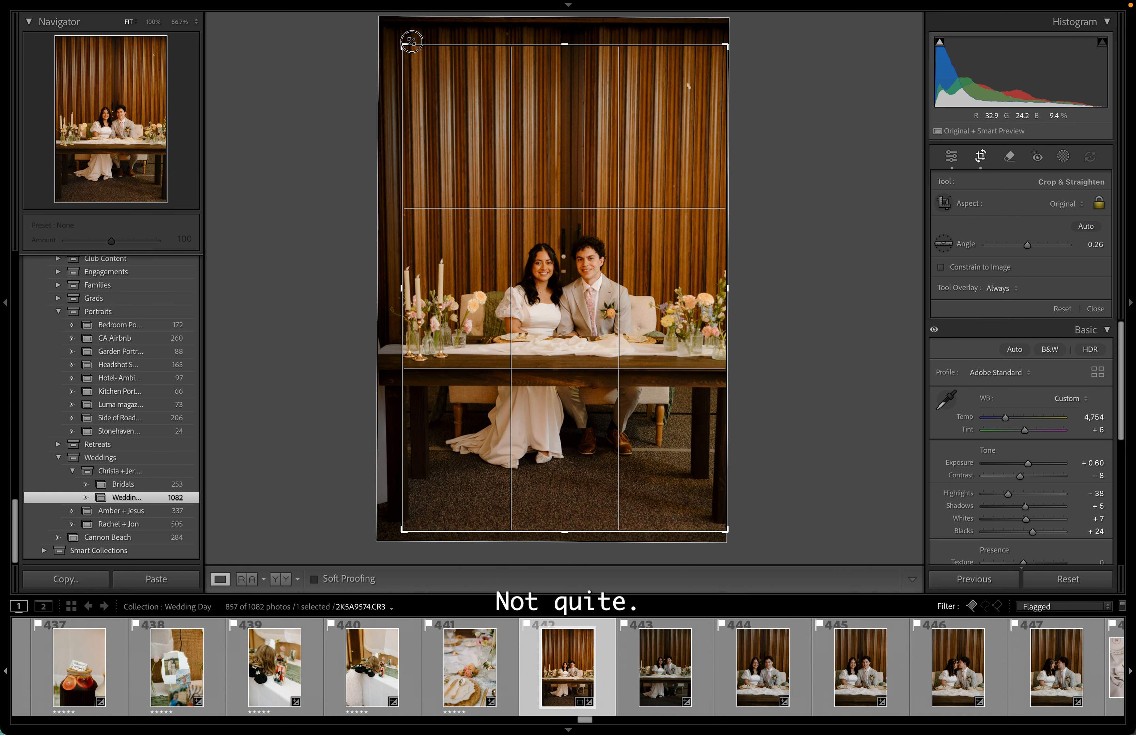
drag(512, 118, 513, 125)
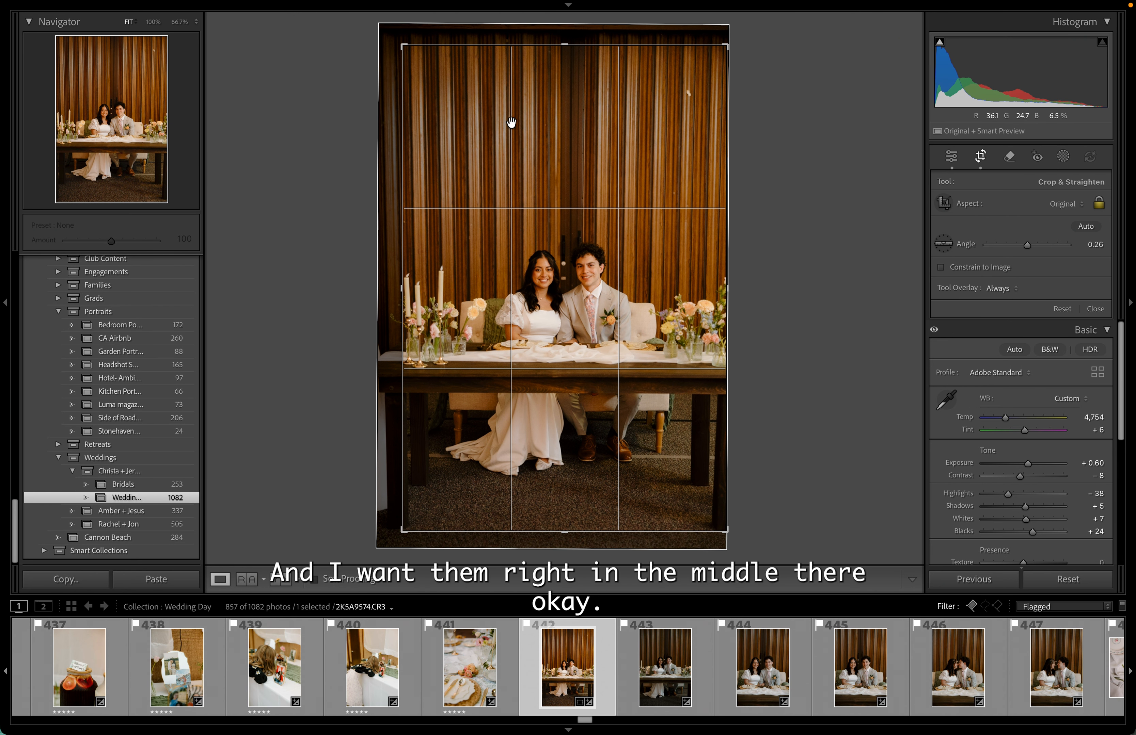
click(951, 157)
click(980, 157)
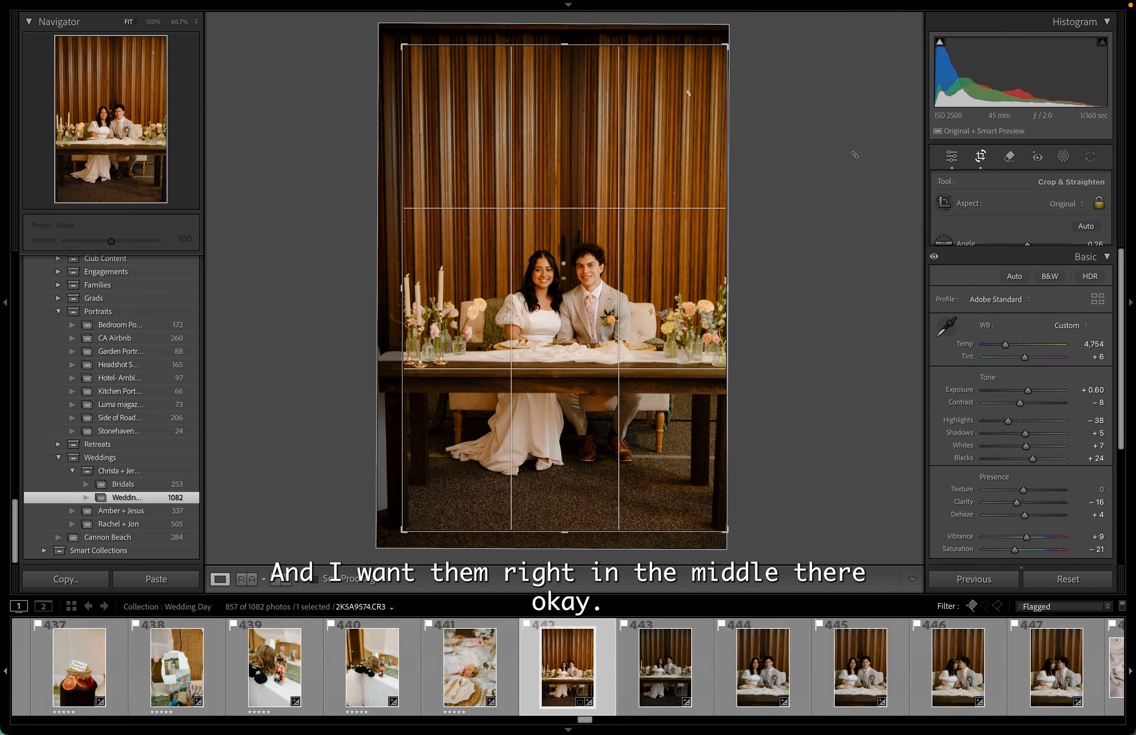
drag(822, 157, 818, 158)
click(951, 157)
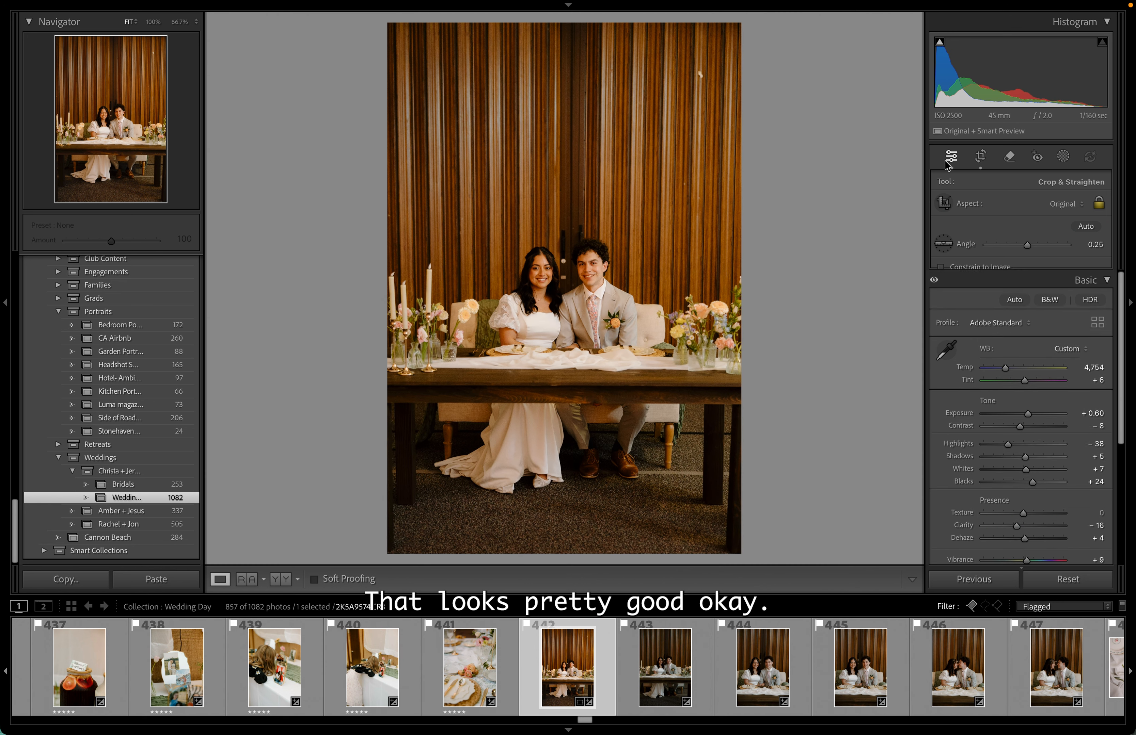
Compare the edit with the unedited photo by repeatedly resetting all settings and undoing the reset
key(super+shift+r)
key(super+z)
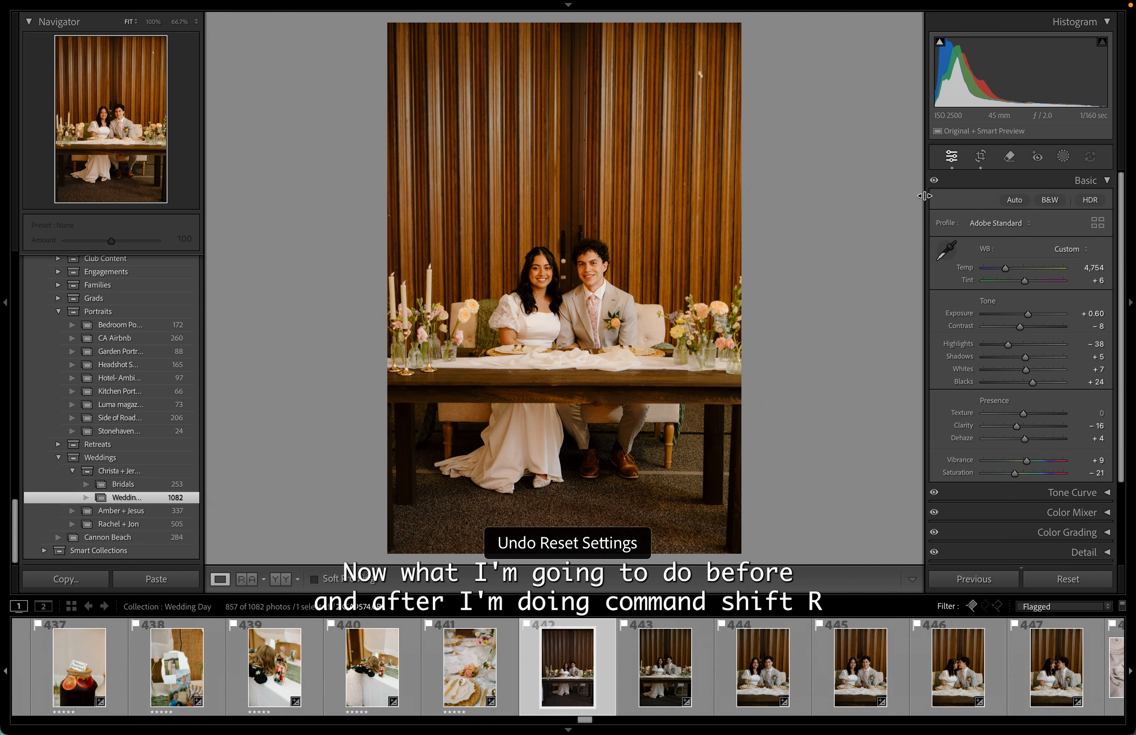
key(super+shift+r)
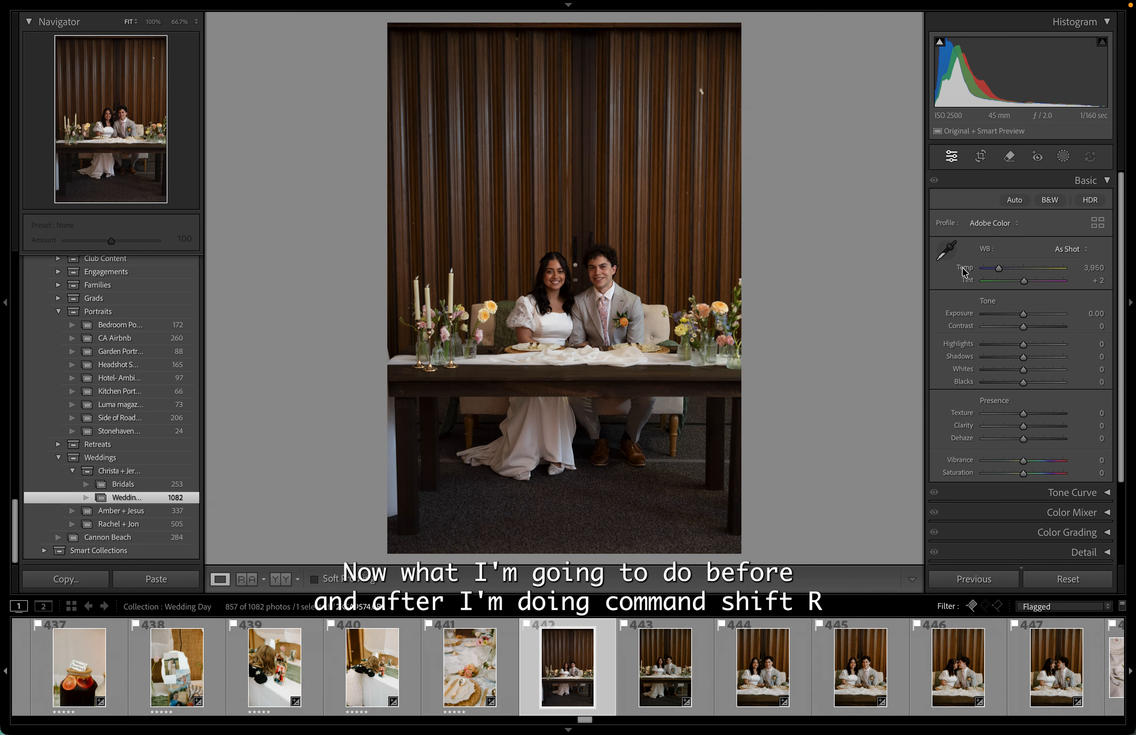
key(super+z)
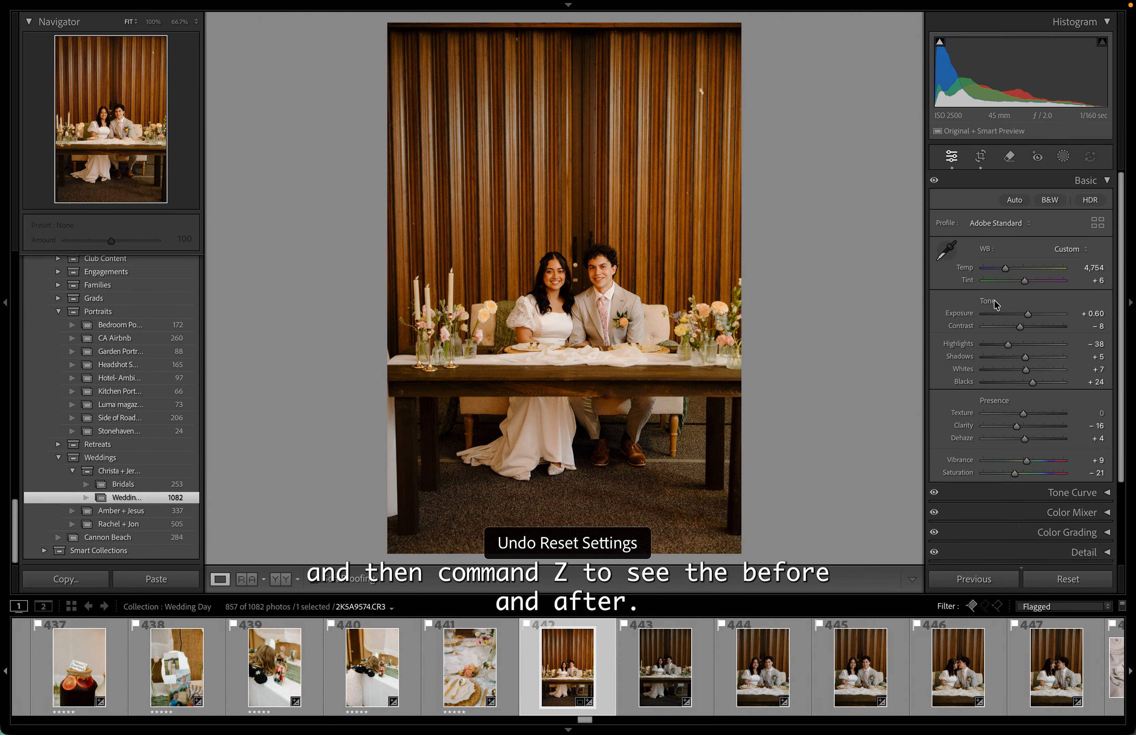
key(super+shift+r)
key(super+z)
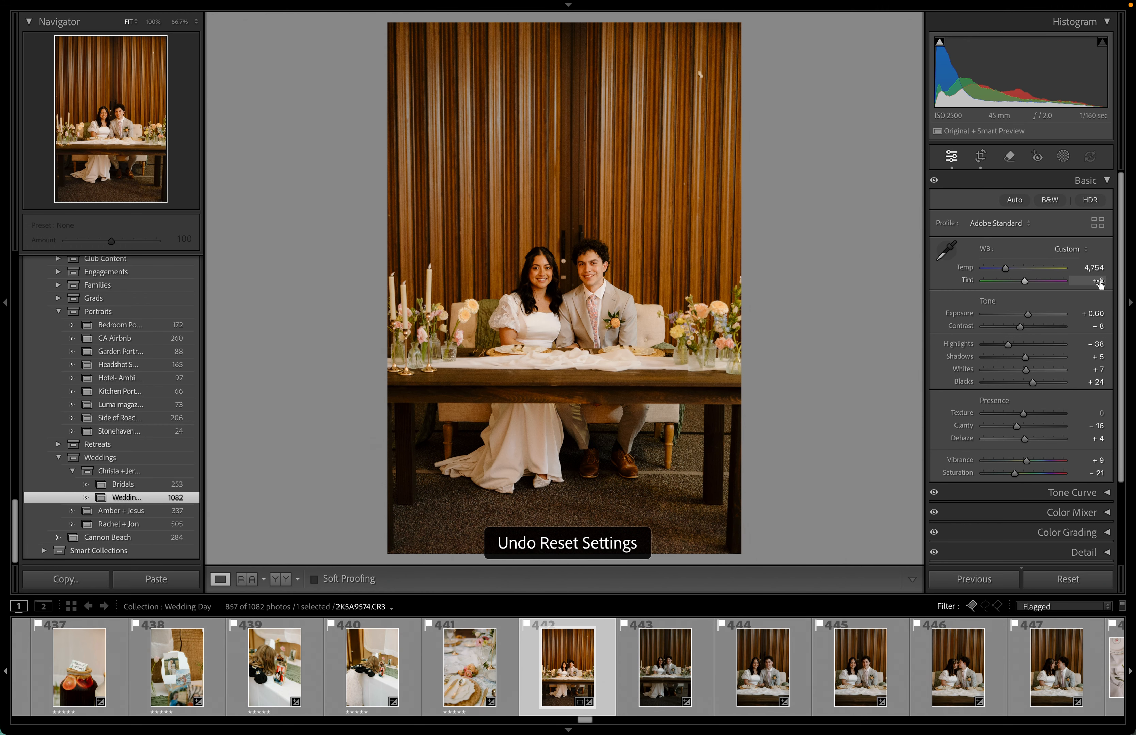
Toggle the Before view on and off to compare the current edit with the base preset
key(backslash)
key(backslash)
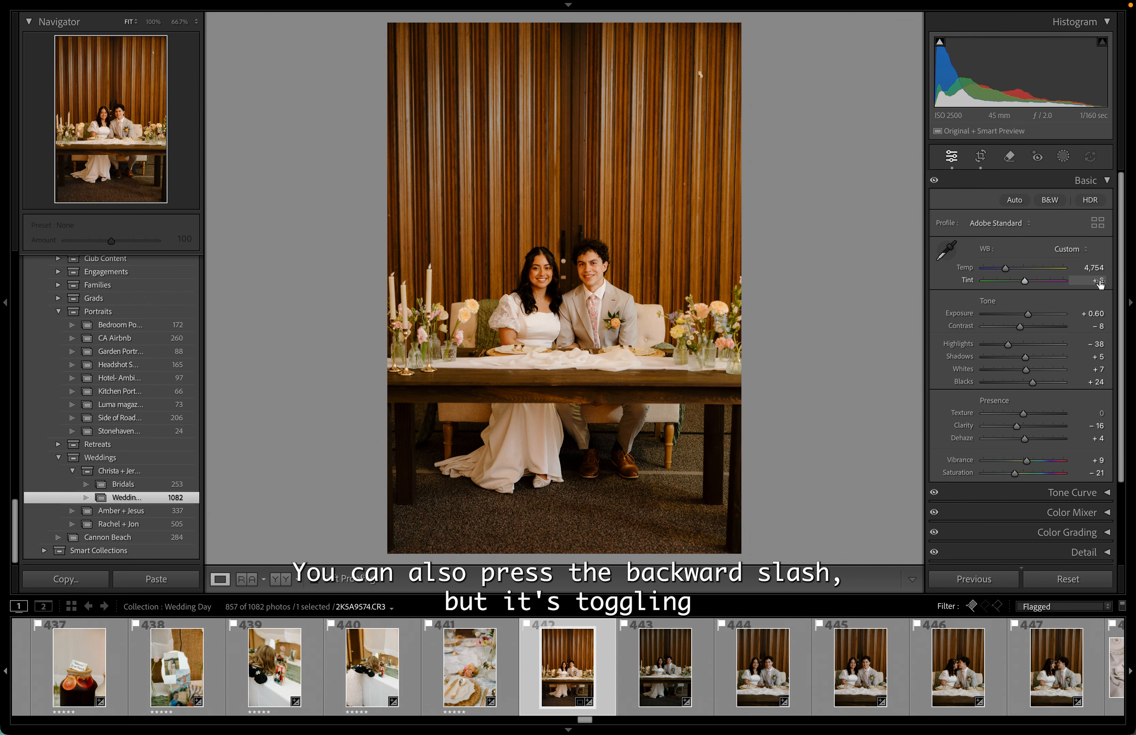
key(backslash)
key(backslash)
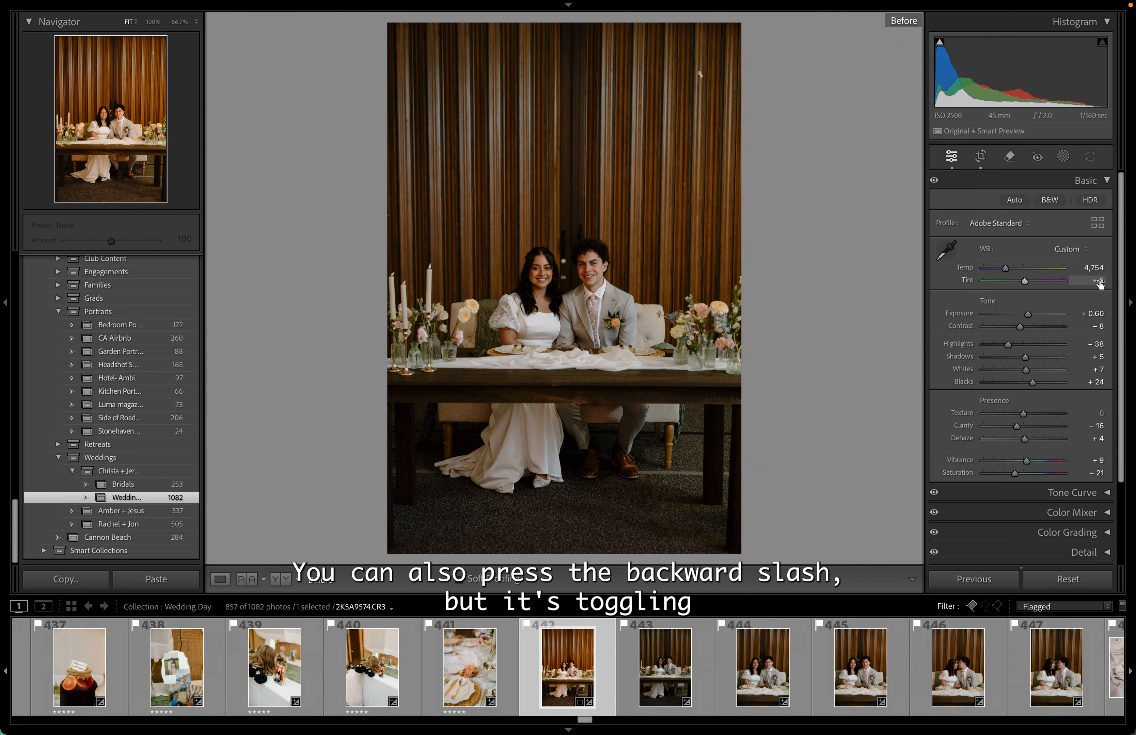
key(backslash)
key(backslash)
key(backslash)
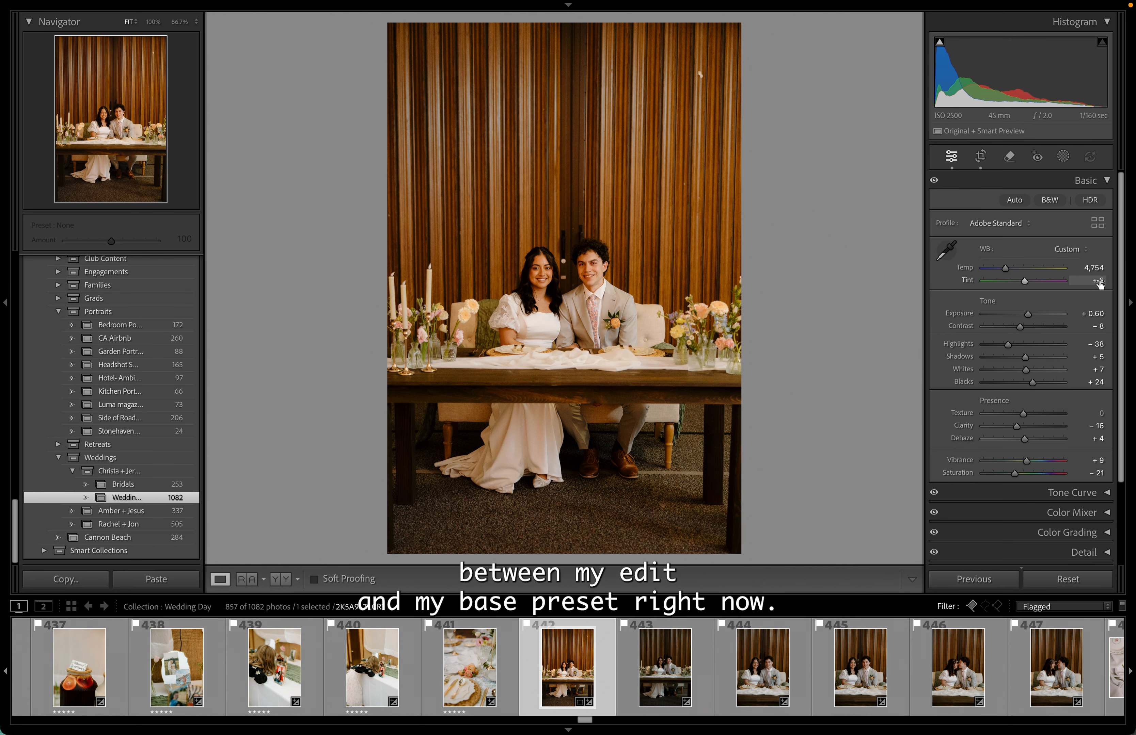
key(backslash)
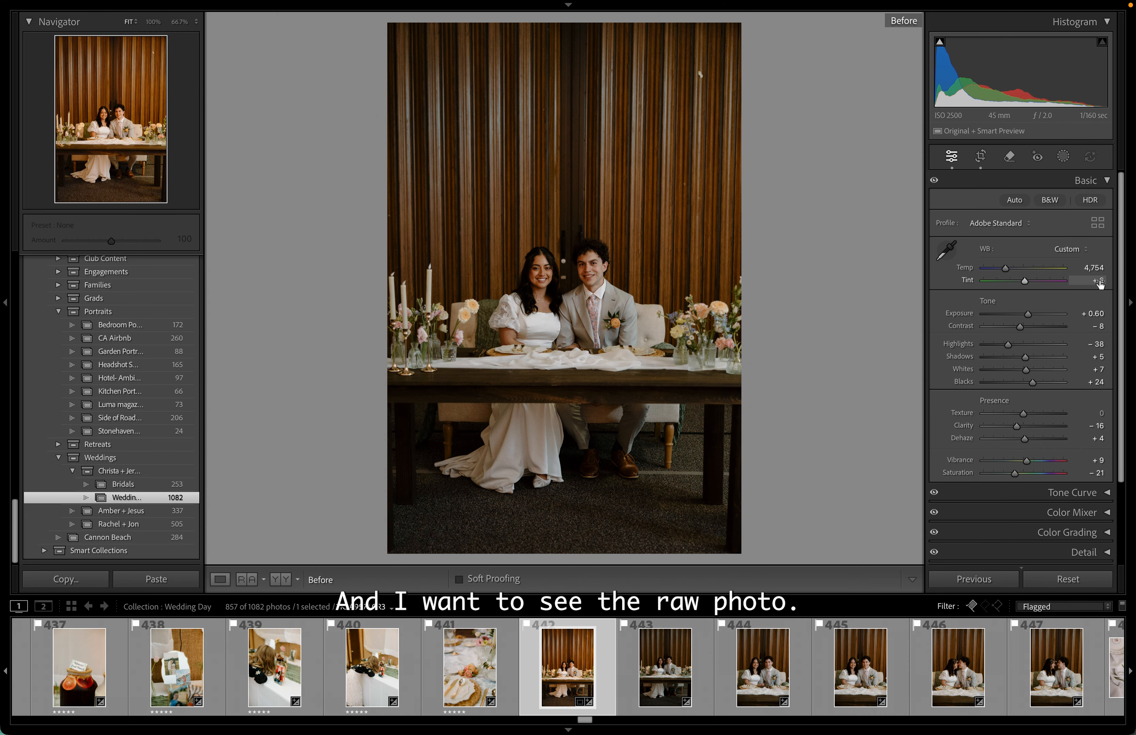
Check the raw photo's original tint by resetting the settings, undo the reset, and set Tint to +2
key(super+shift+r)
key(super+z)
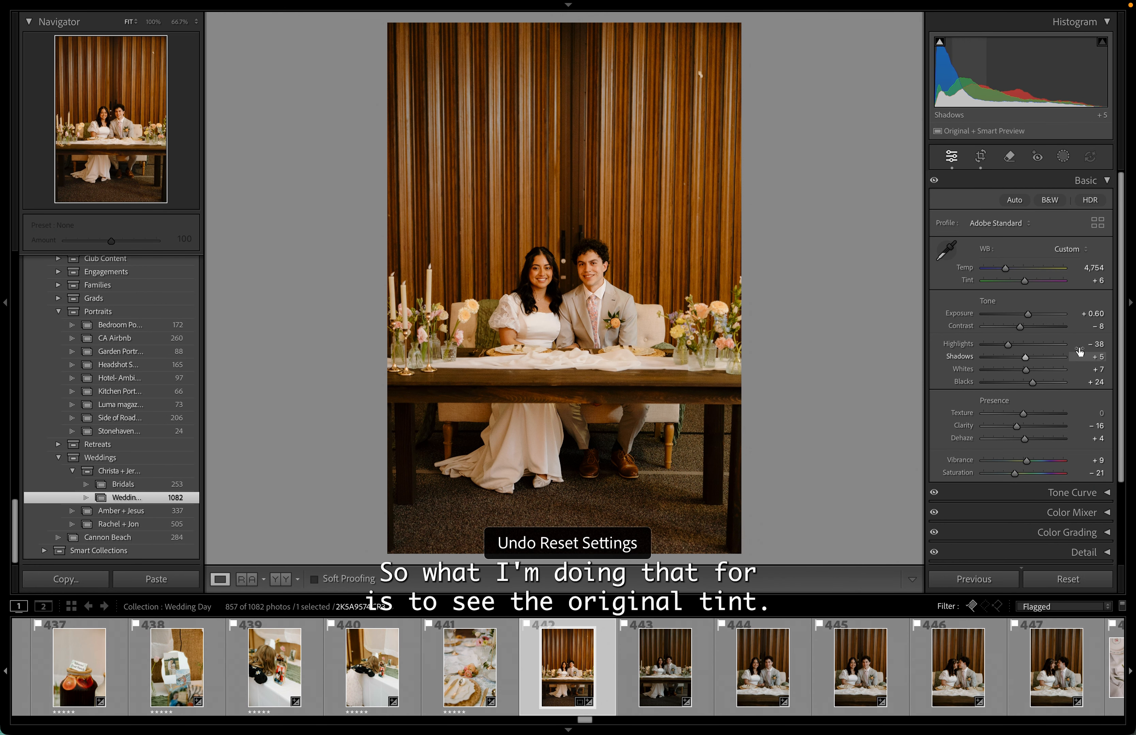
key(super+shift+r)
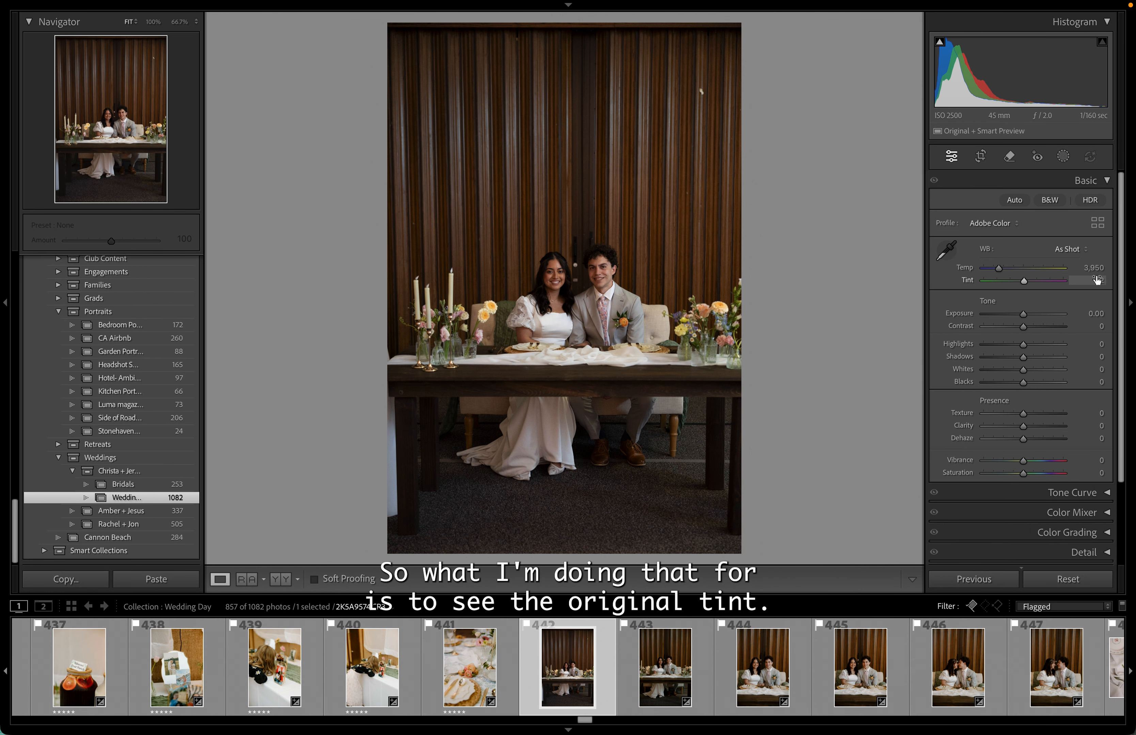
click(1099, 281)
key(super+z)
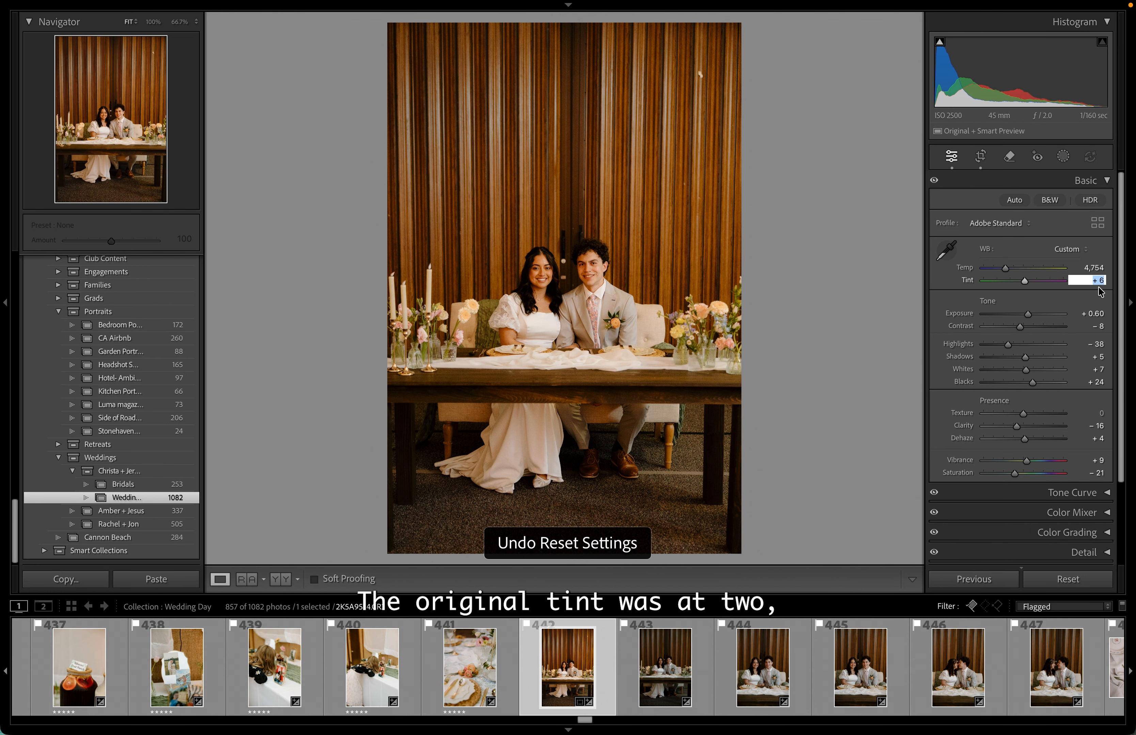
text(2)
key(Return)
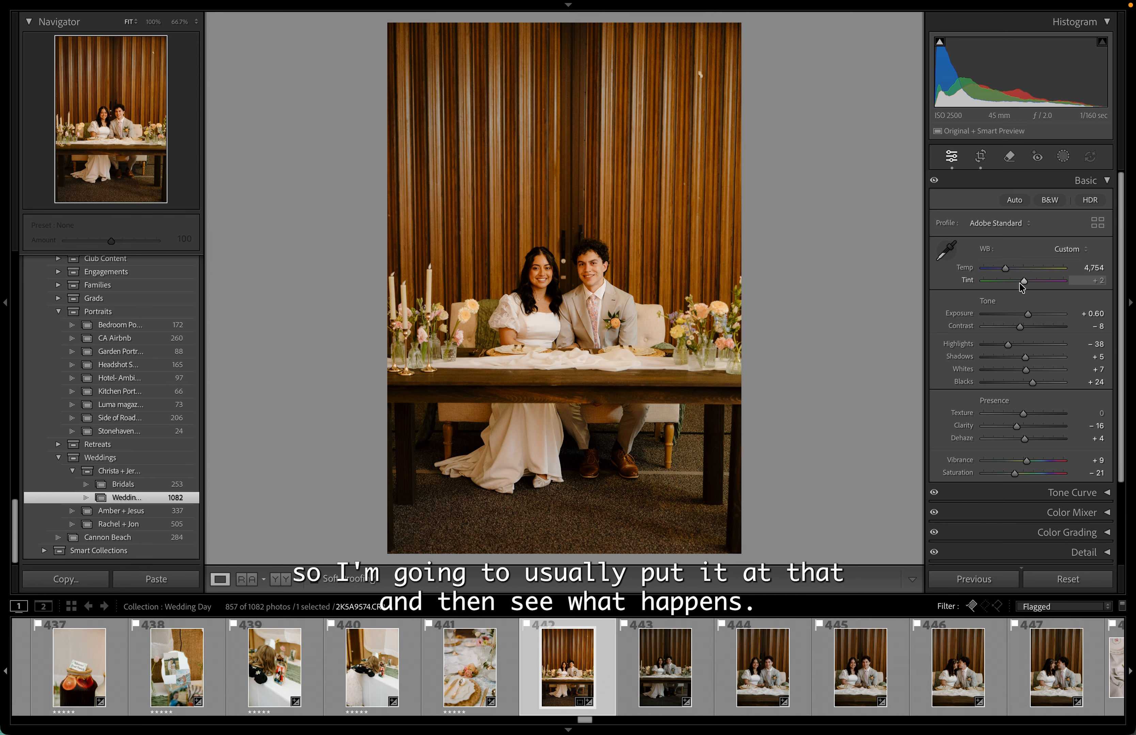
Lower the white balance temperature to 3,675, undoing the stray change to a warmer value
drag(1005, 269, 997, 272)
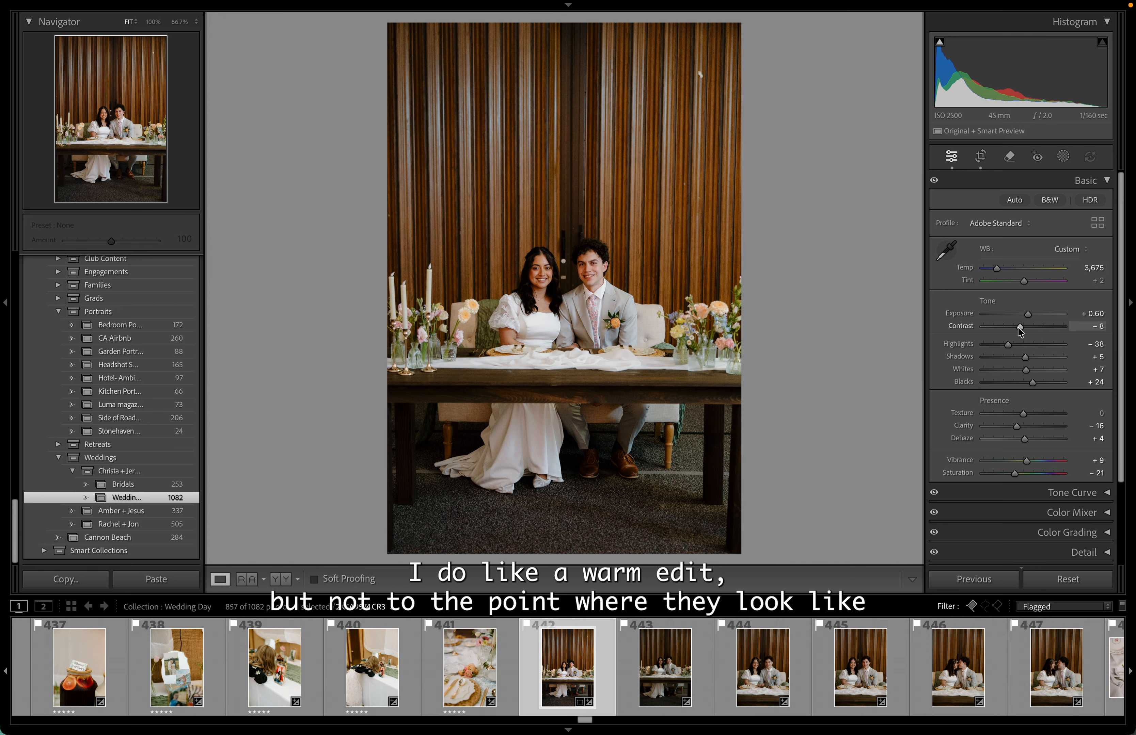
click(1015, 269)
key(super+z)
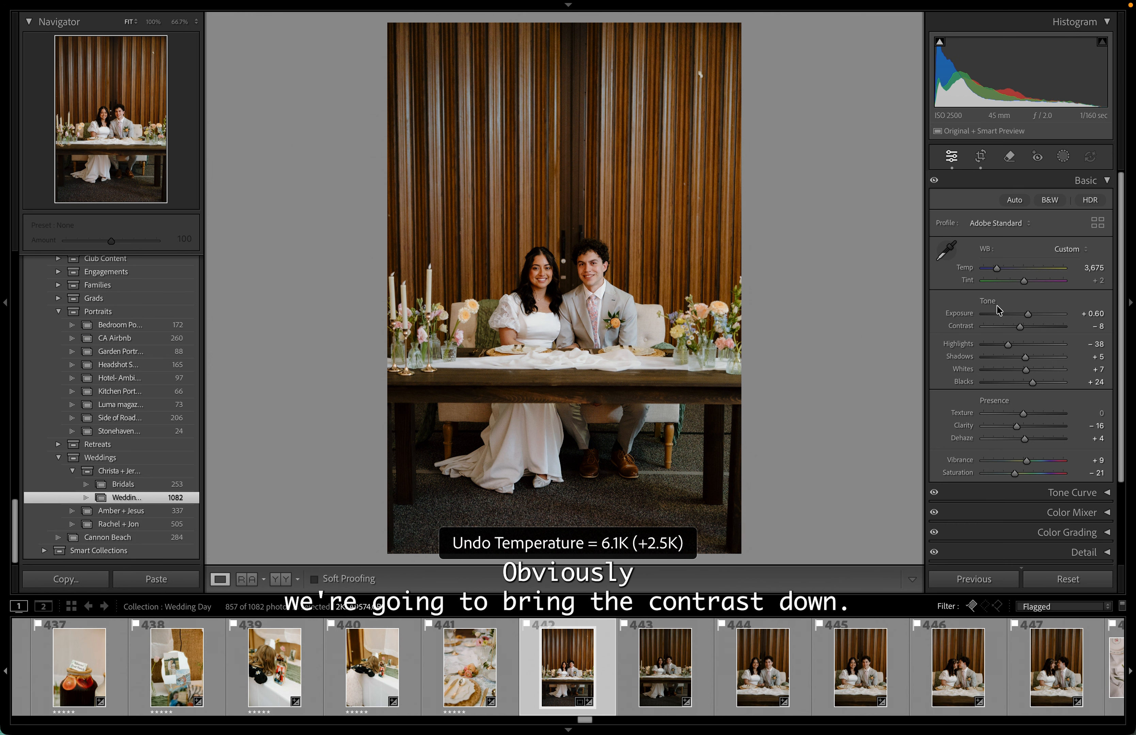
Lower Contrast to -28, Clarity to -23 and Dehaze to +1 for a softer, glowy look
click(1011, 332)
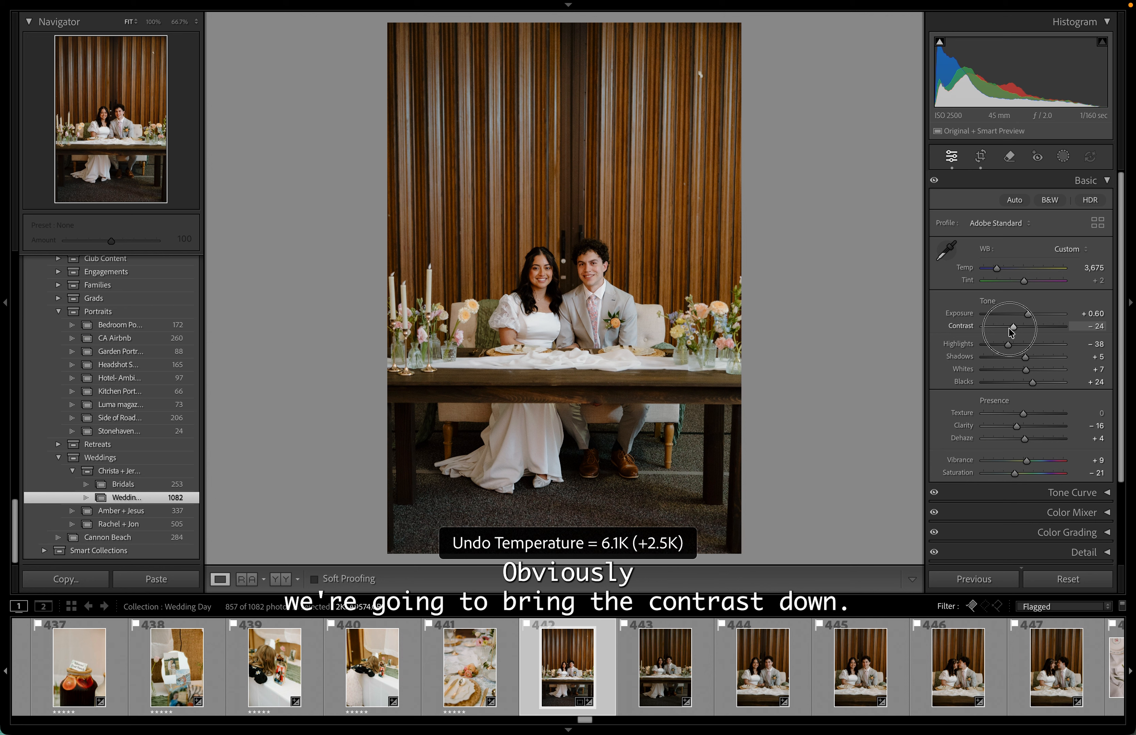
drag(1011, 332, 1011, 332)
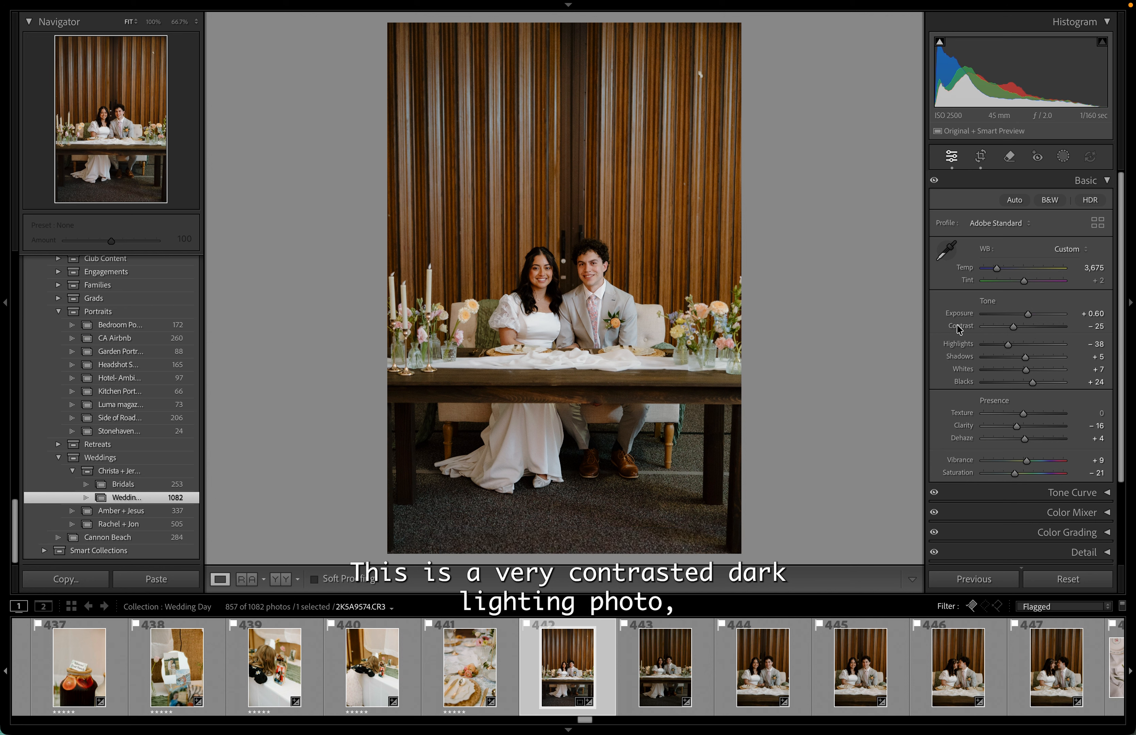
click(1012, 328)
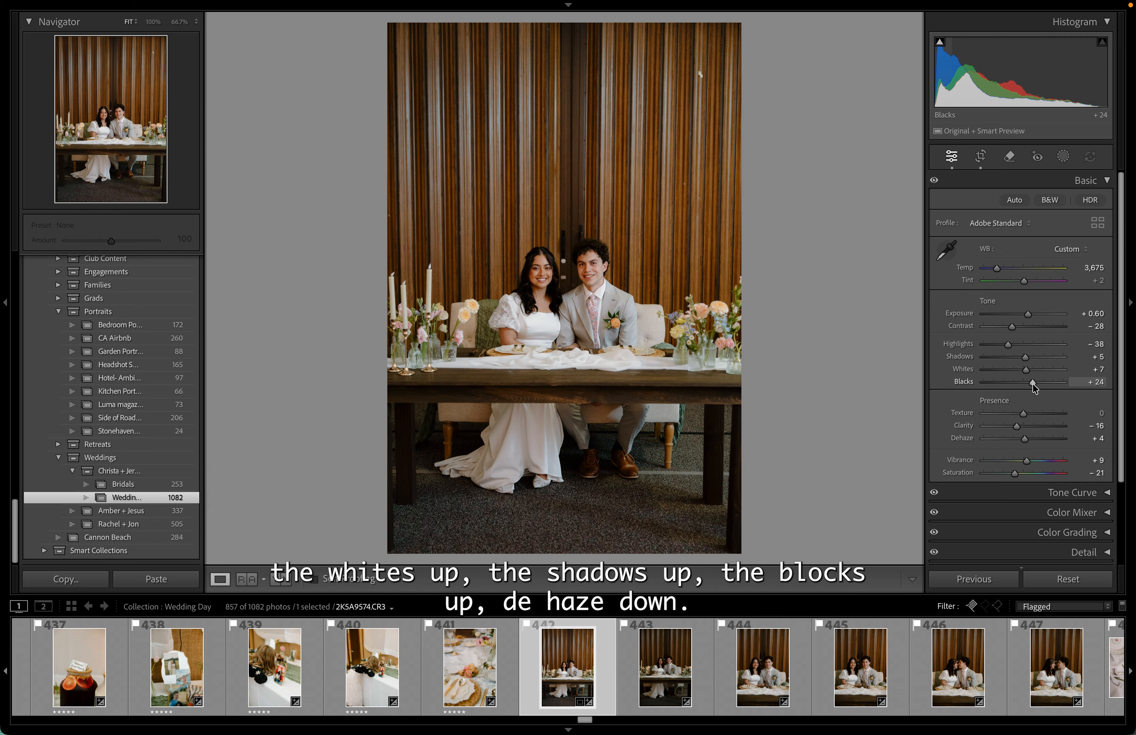
drag(1024, 439, 1014, 425)
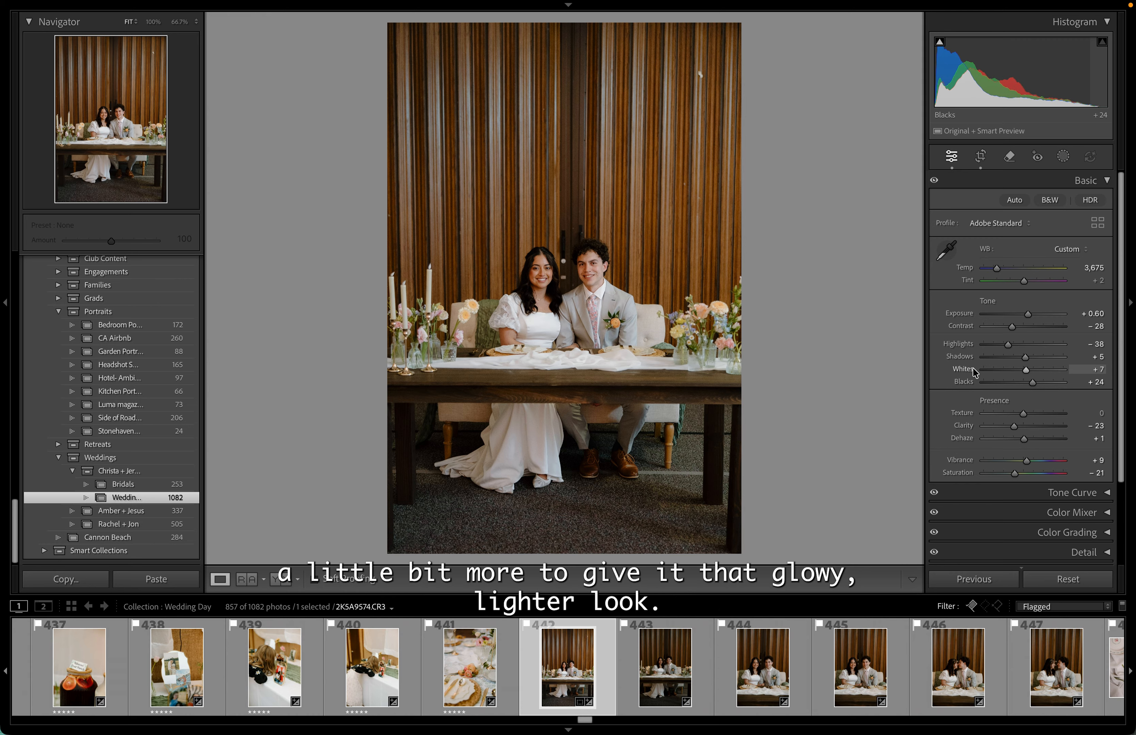
Set Exposure to +0.70, Contrast -30, Highlights -41, Shadows +12, Whites +10 and Blacks +31, and check the edit against the unedited photo
drag(1026, 363, 1036, 386)
drag(1007, 325, 1026, 376)
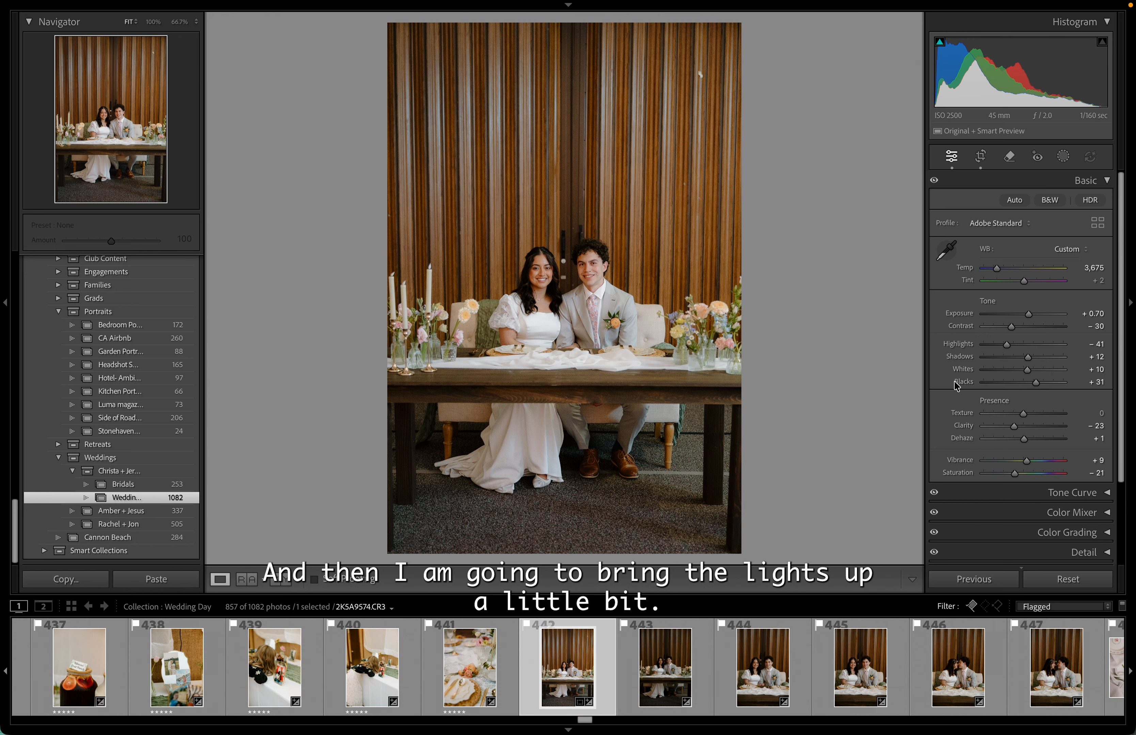
key(super+shift+r)
key(super+z)
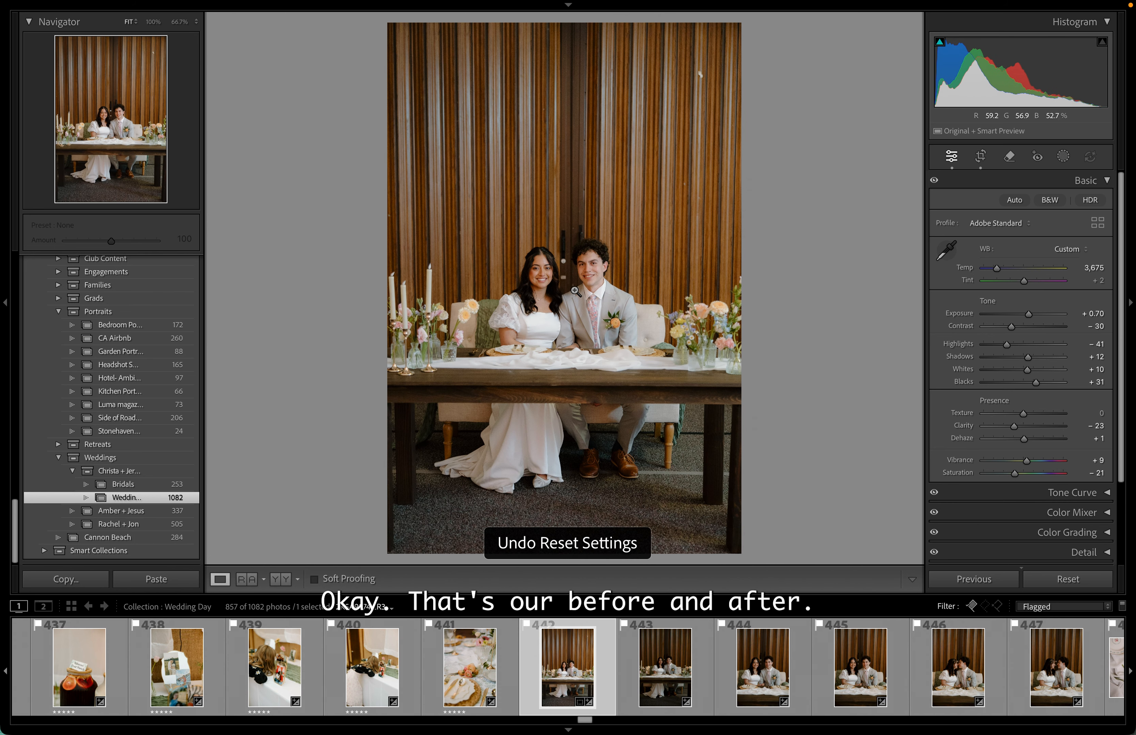
click(573, 274)
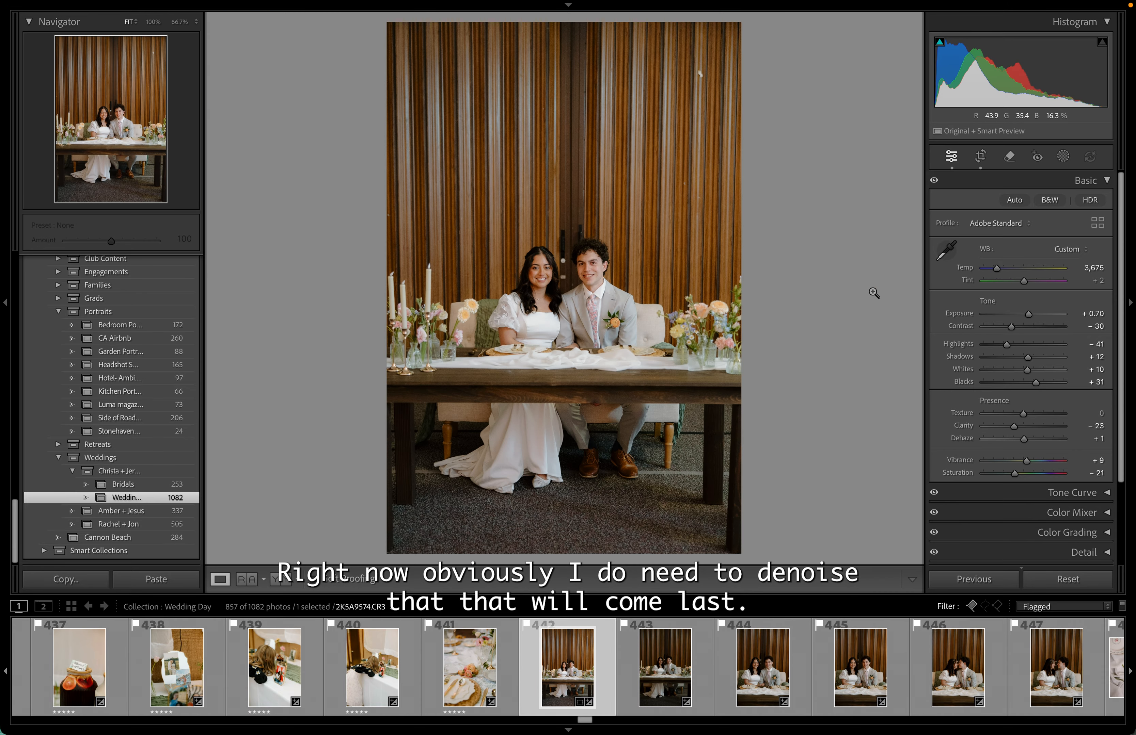
click(873, 290)
Set the photo's sharpening Amount to 66 in the detail settings
scroll(1050, 386, down, 1)
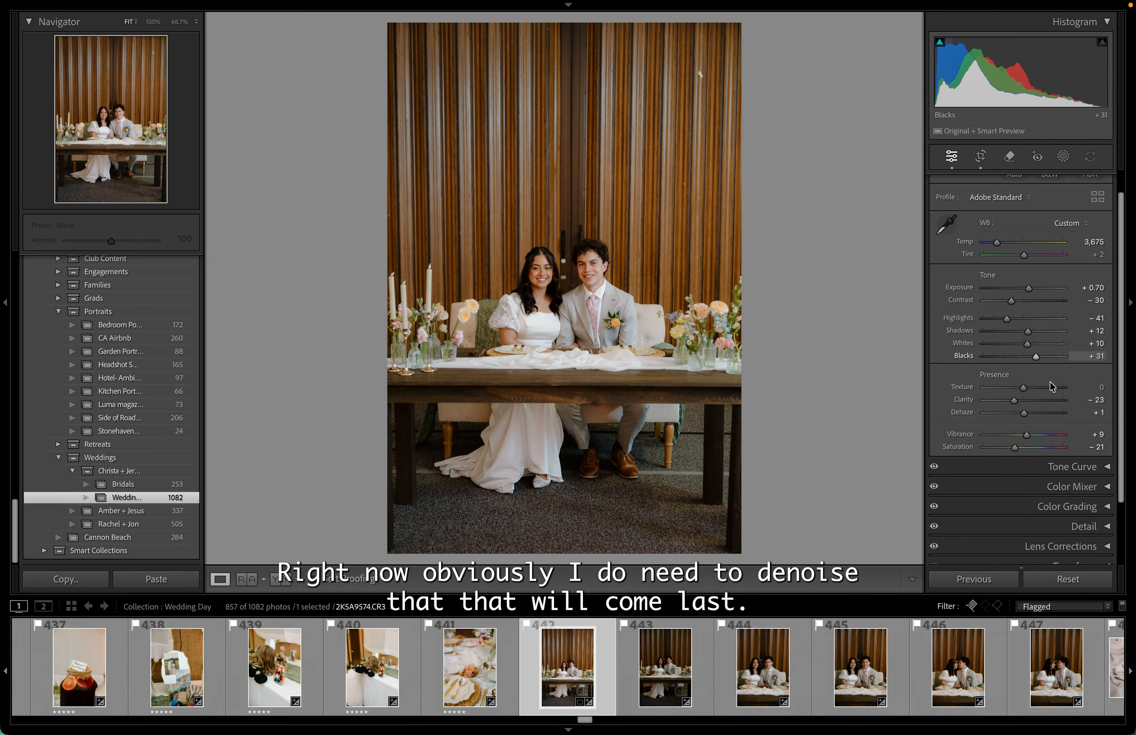
scroll(1052, 387, down, 3)
click(1090, 450)
scroll(1071, 466, down, 5)
drag(1020, 409, 1021, 411)
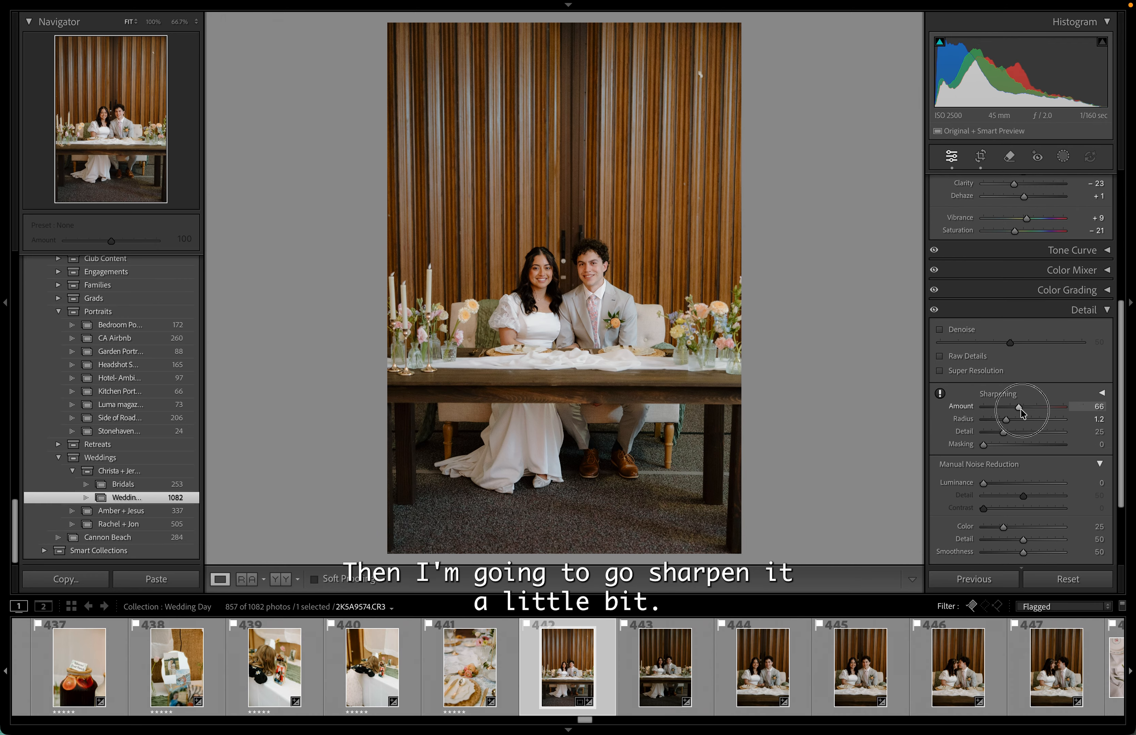
click(1074, 310)
Check the Grain amount in the effects settings
click(1070, 529)
scroll(1042, 525, down, 3)
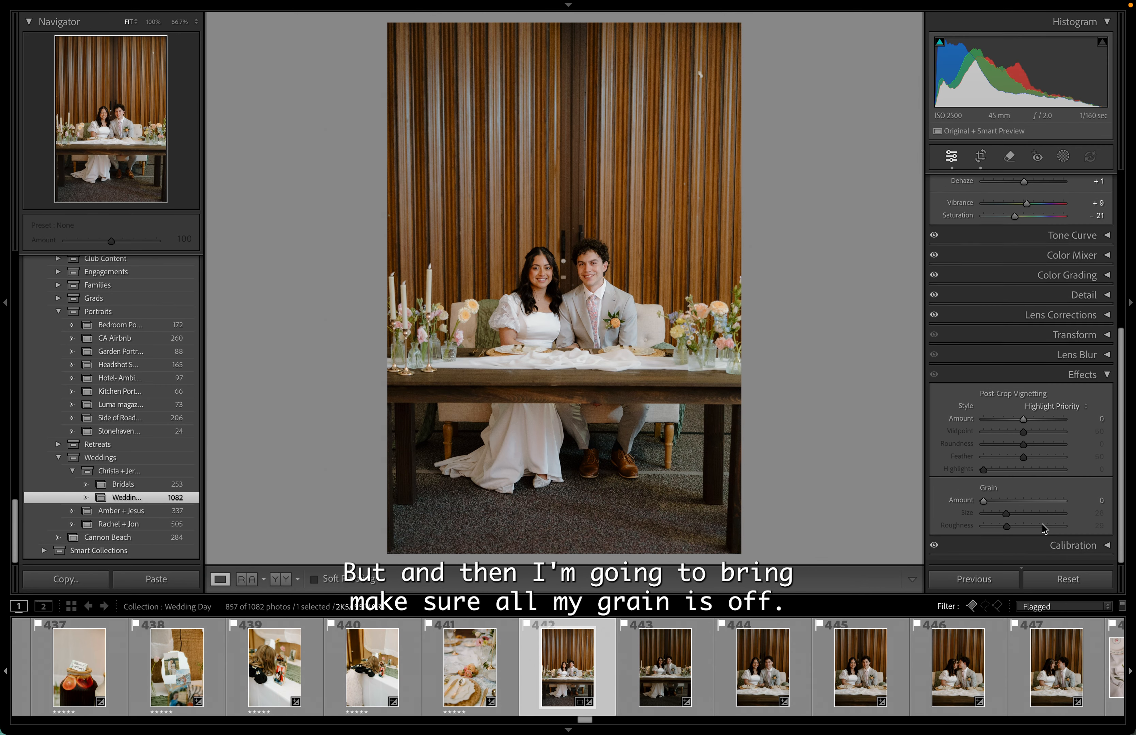
click(1075, 379)
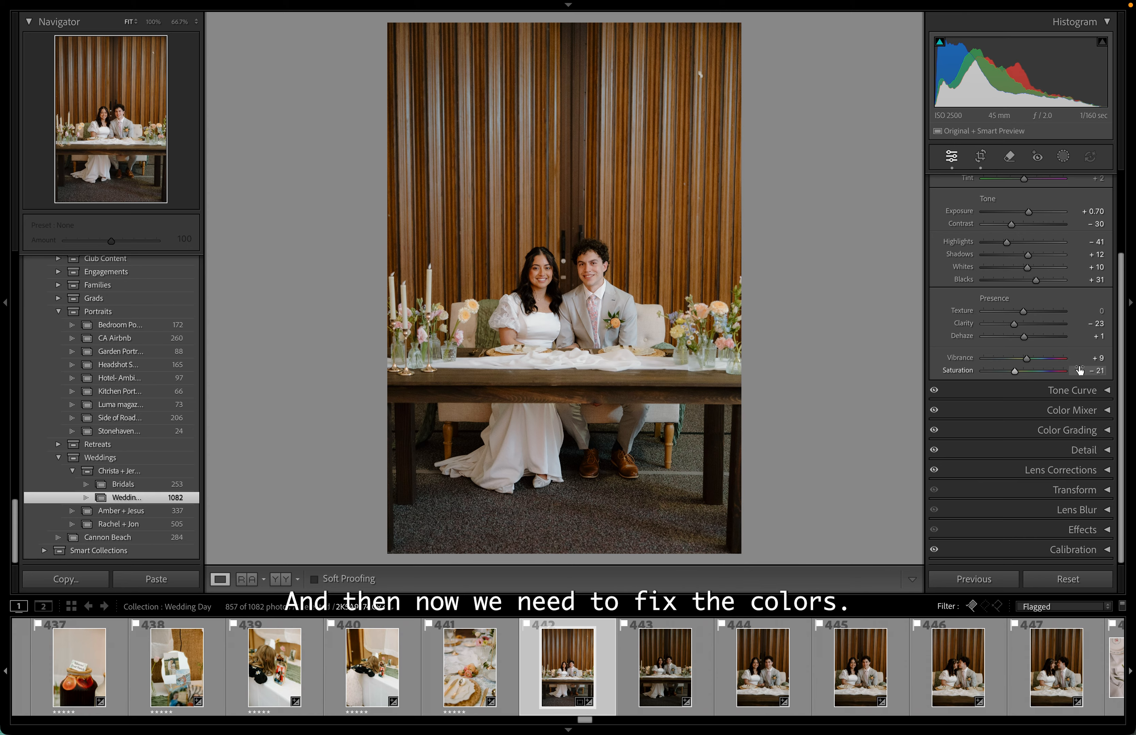
Try fully desaturating Orange to -100 in the Color Mixer to judge its share of the colour, and undo it
click(1107, 412)
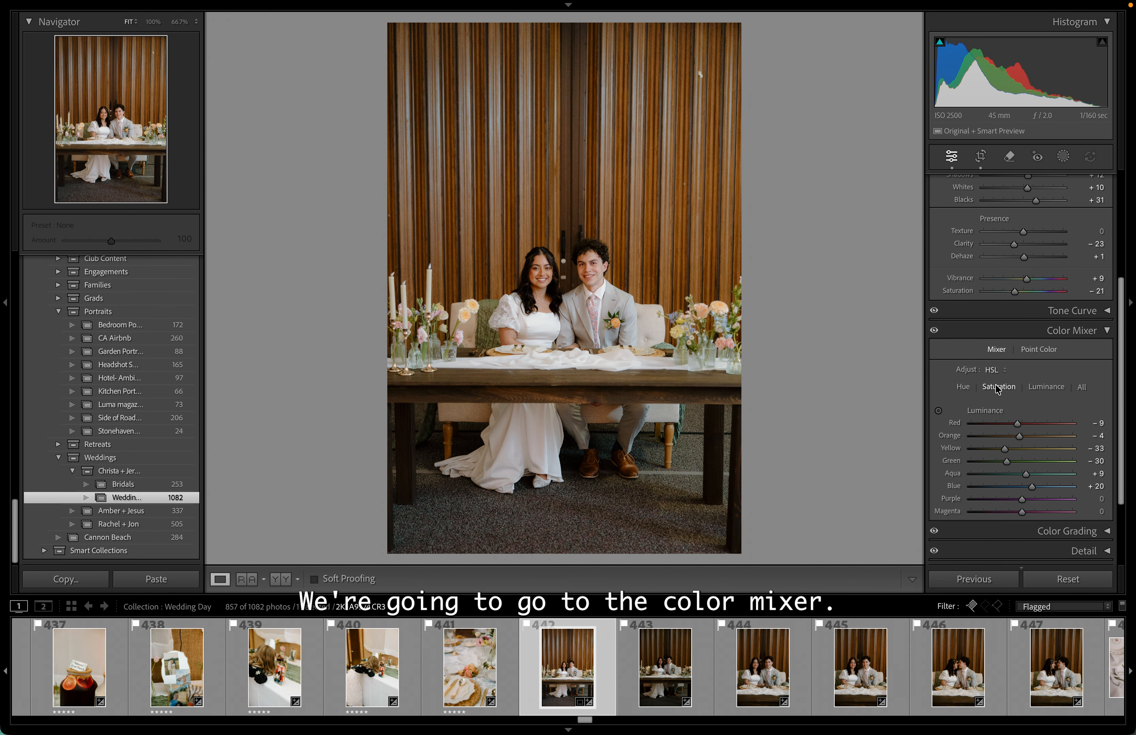
click(998, 388)
drag(1021, 436, 929, 443)
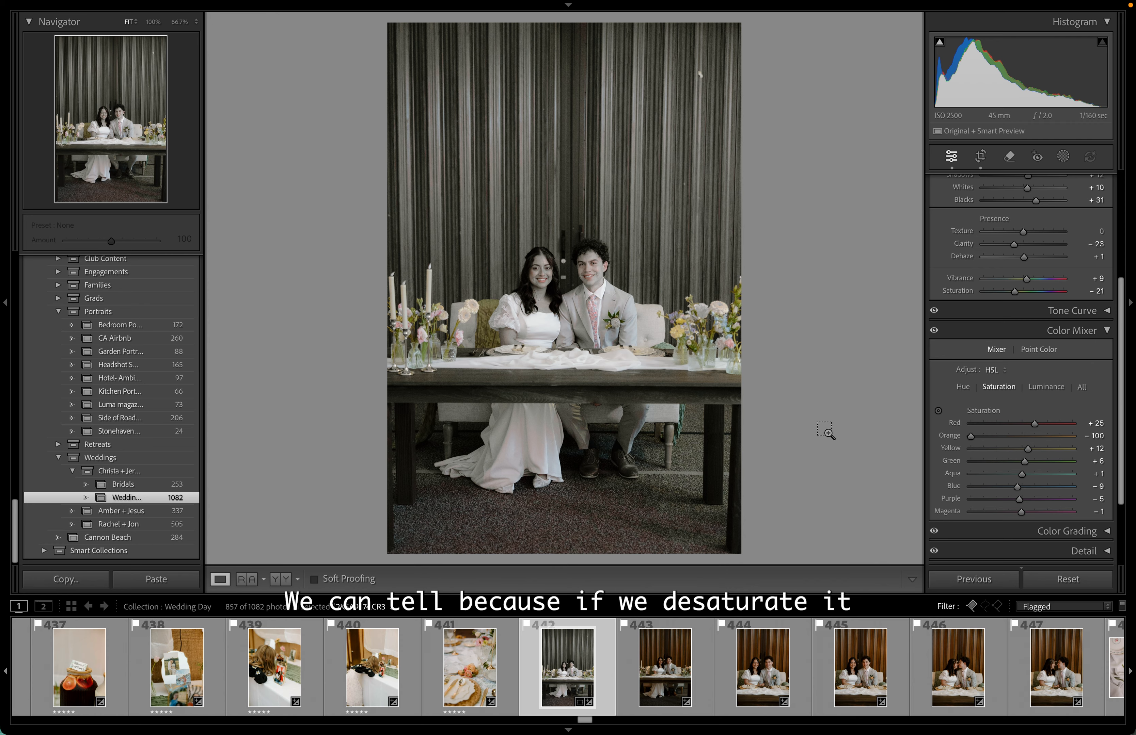
key(super+z)
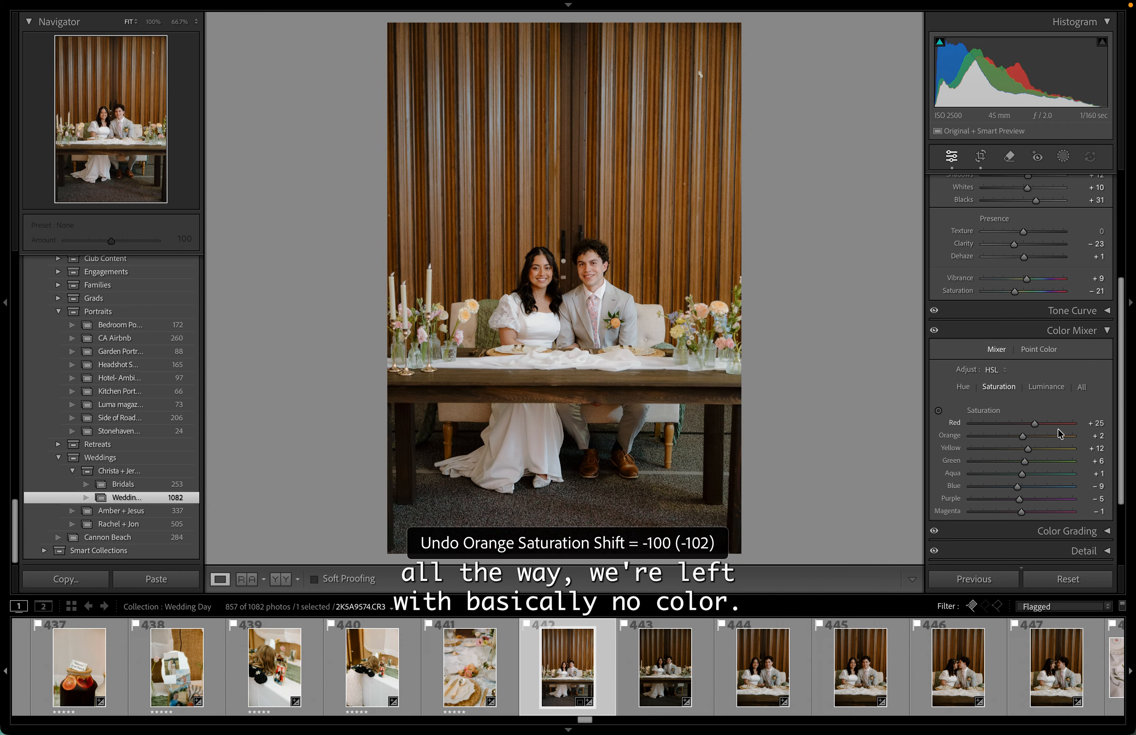
Set Orange to Saturation -6 and Hue +10 in the Color Mixer, judging the couple's faces up close and against the unedited photo
drag(1023, 437, 1021, 440)
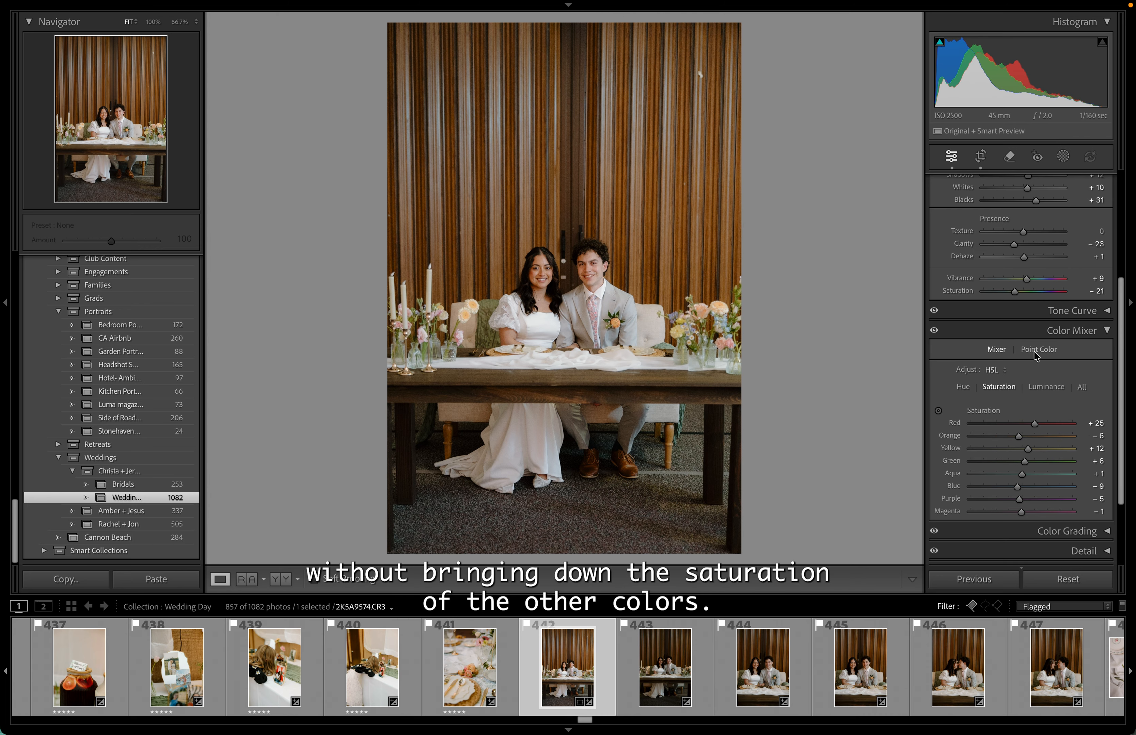
click(952, 387)
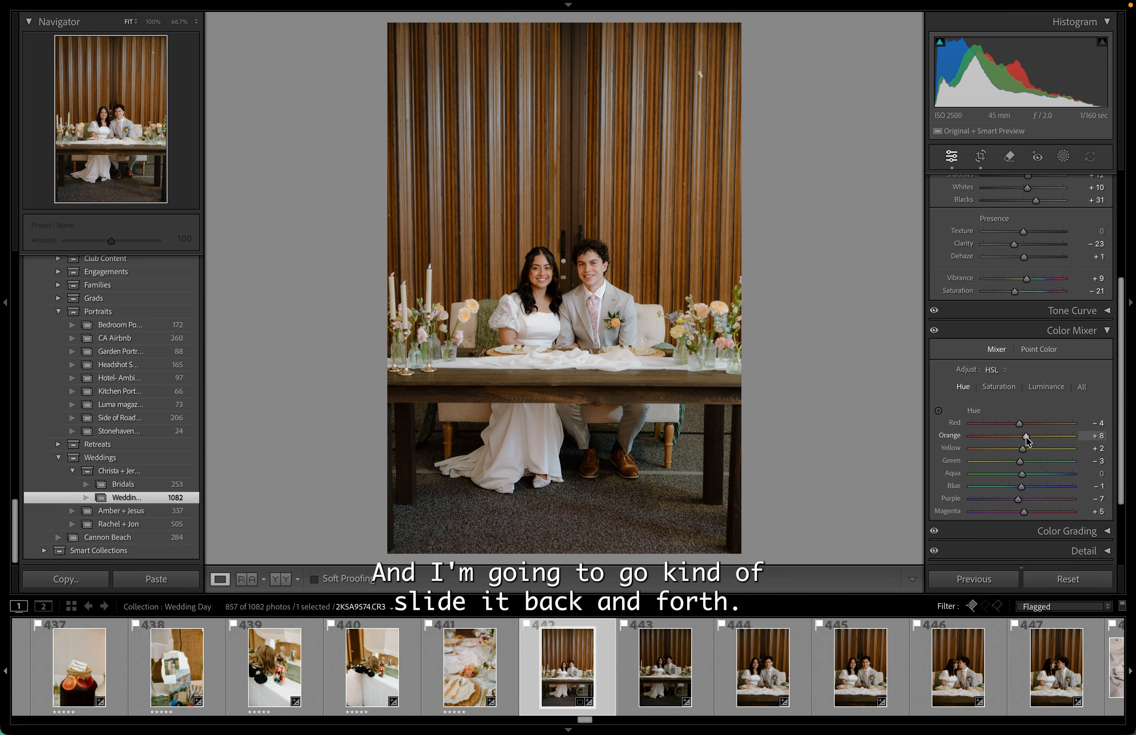
mouse_move(1025, 436)
mouse_down()
mouse_move(1015, 442)
mouse_move(1033, 443)
mouse_move(1002, 443)
mouse_move(1037, 447)
mouse_up()
key(super+z)
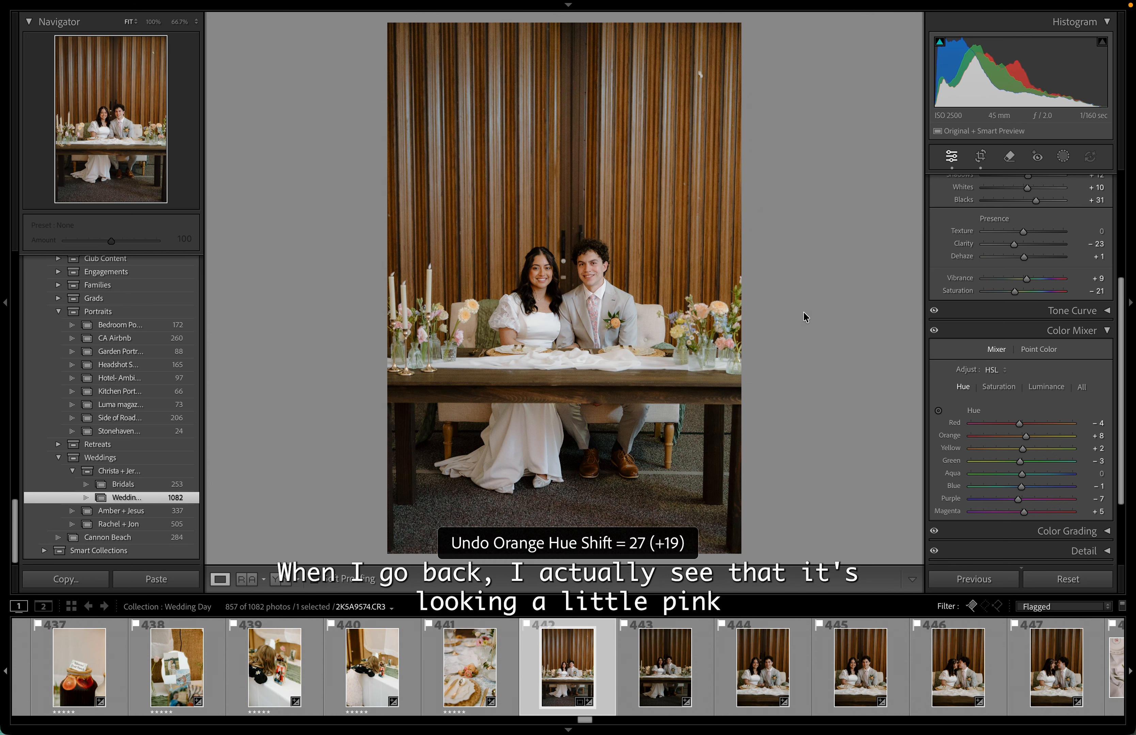
click(557, 281)
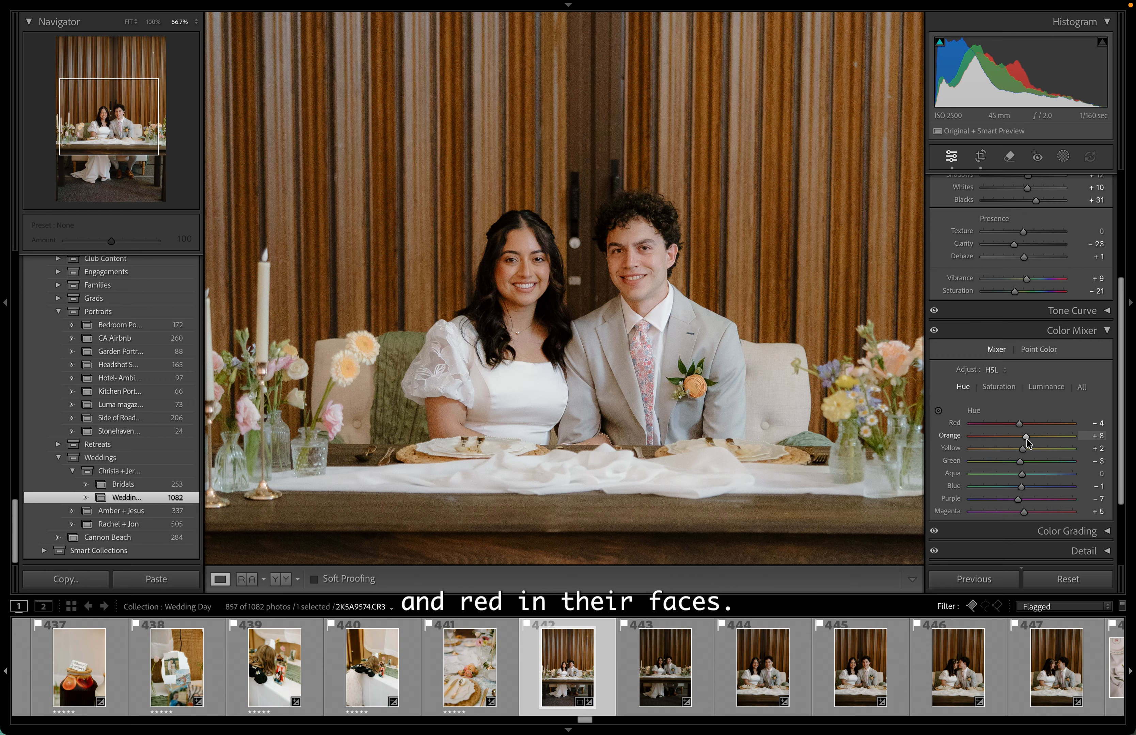
drag(1027, 440, 1028, 439)
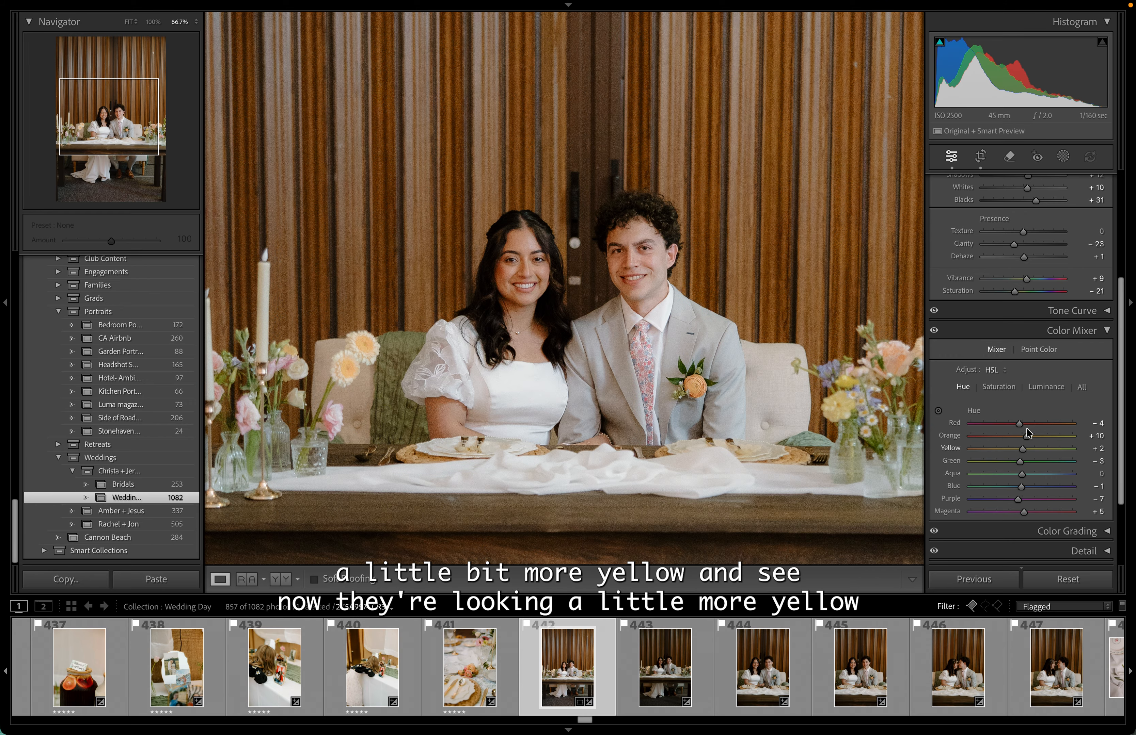
click(822, 356)
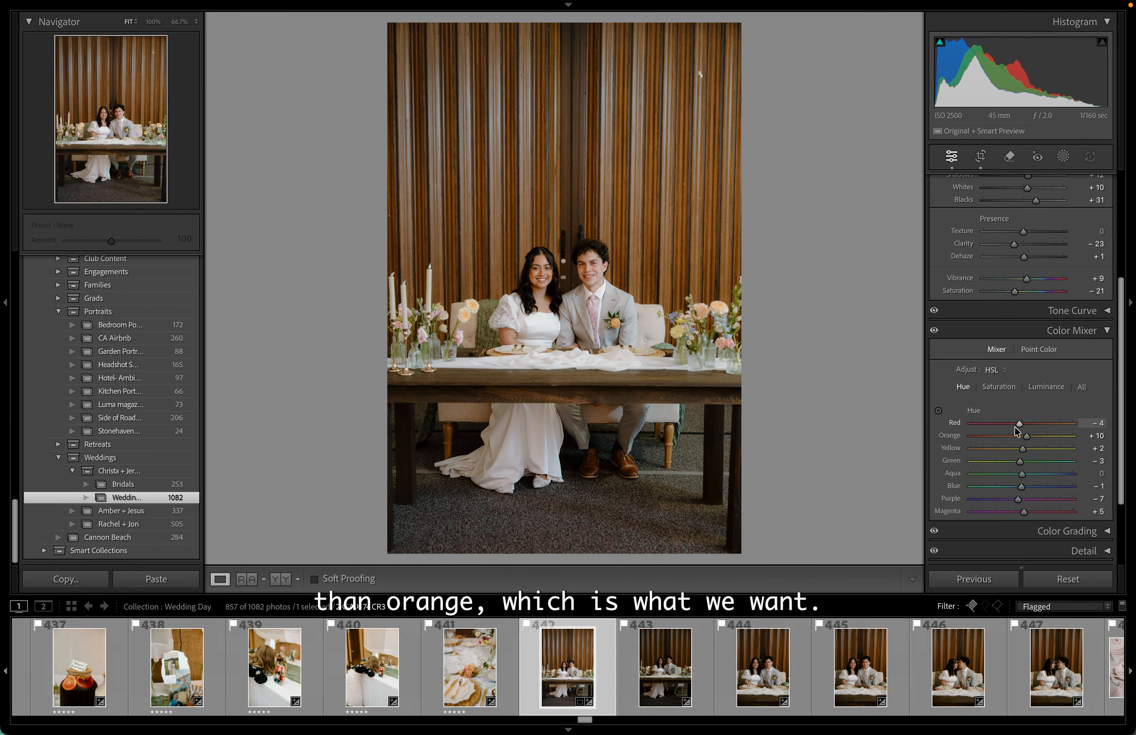
key(ctrl+shift+r)
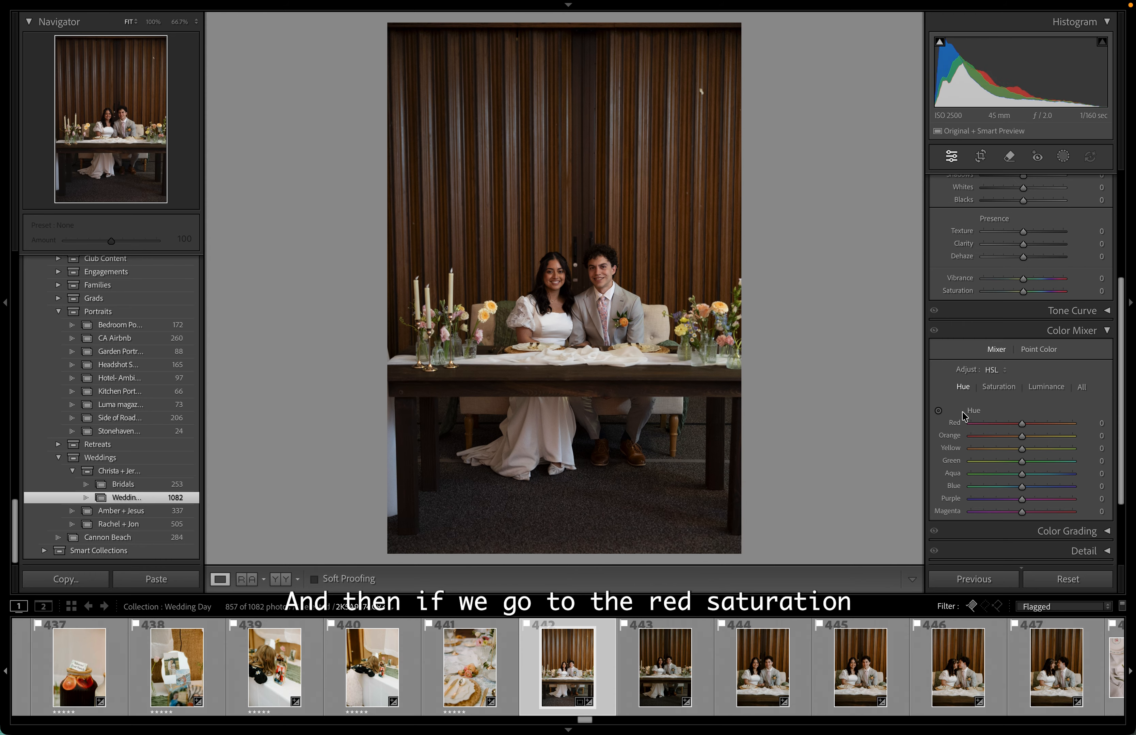
key(ctrl+z)
Test the Red saturation at -100 in the Color Mixer, undo it, and set Red saturation to 0
click(998, 387)
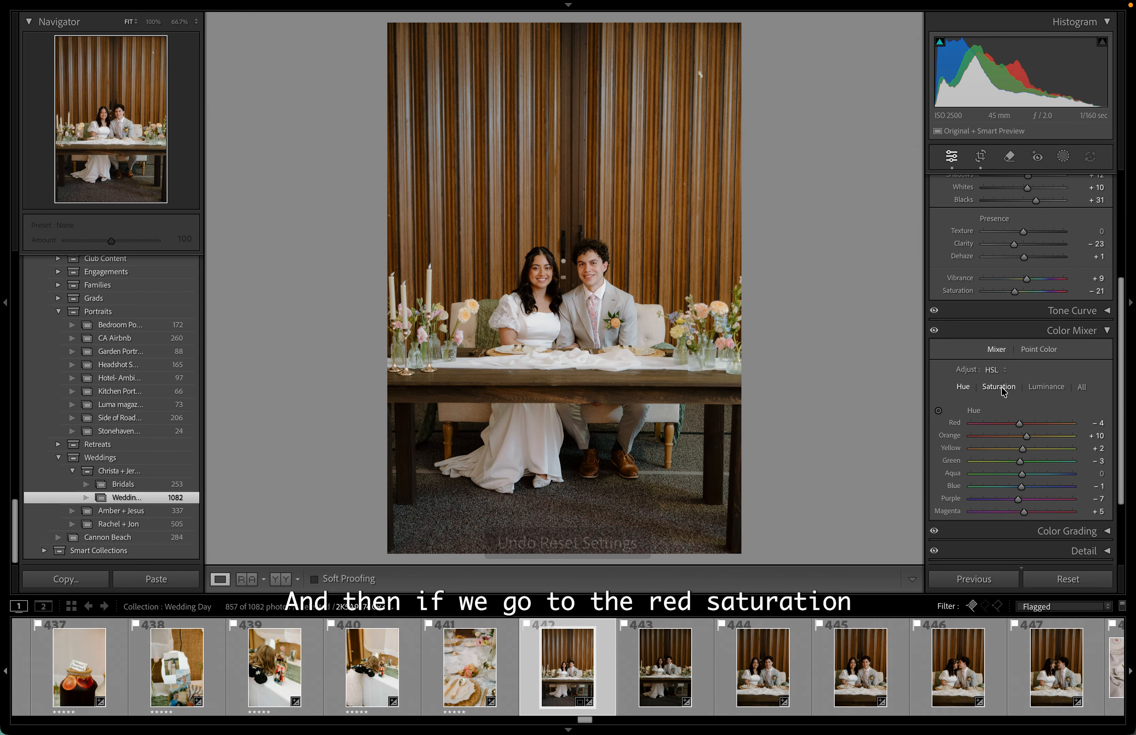
drag(1025, 424, 858, 438)
key(ctrl+z)
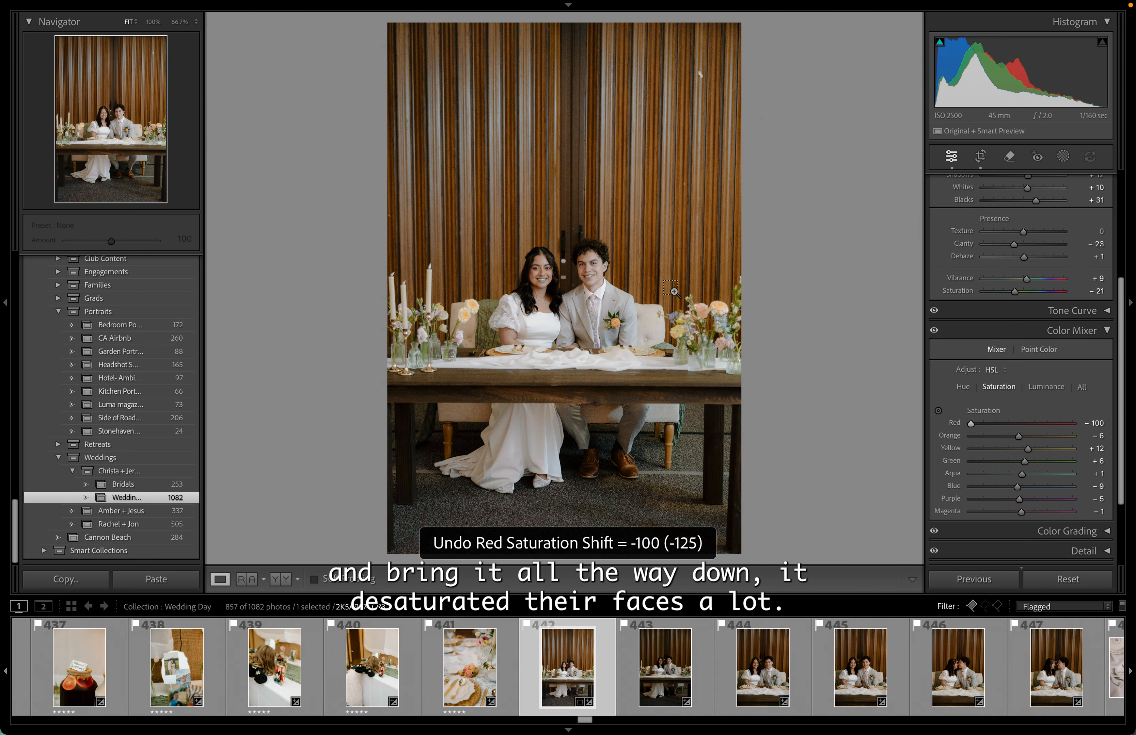
drag(1042, 431, 1022, 434)
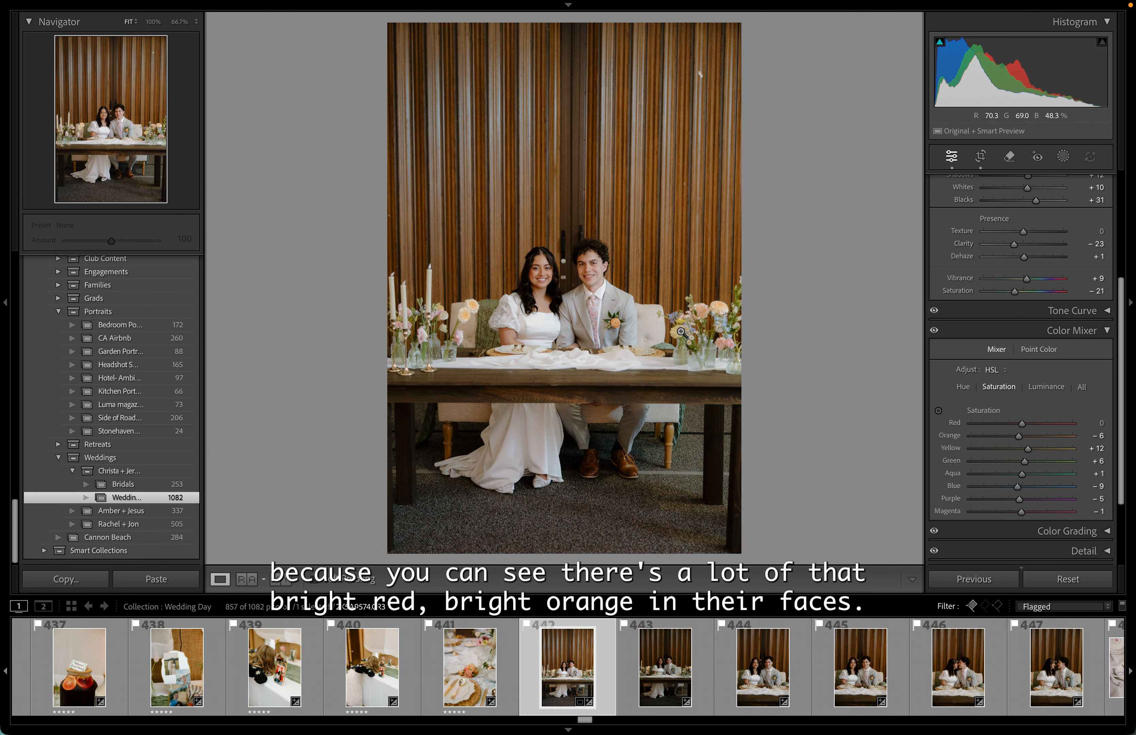
click(1057, 333)
Compare the colour-corrected edit with the unedited photo and restore the edit
key(shift+super+r)
key(super+z)
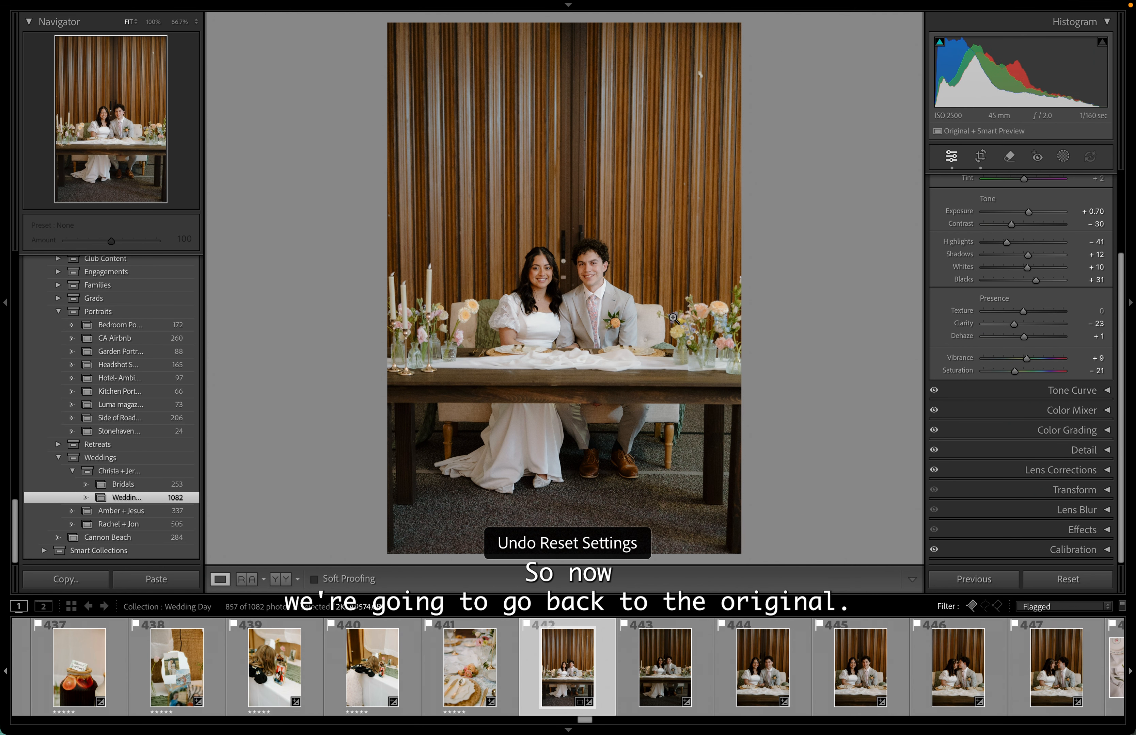
click(663, 303)
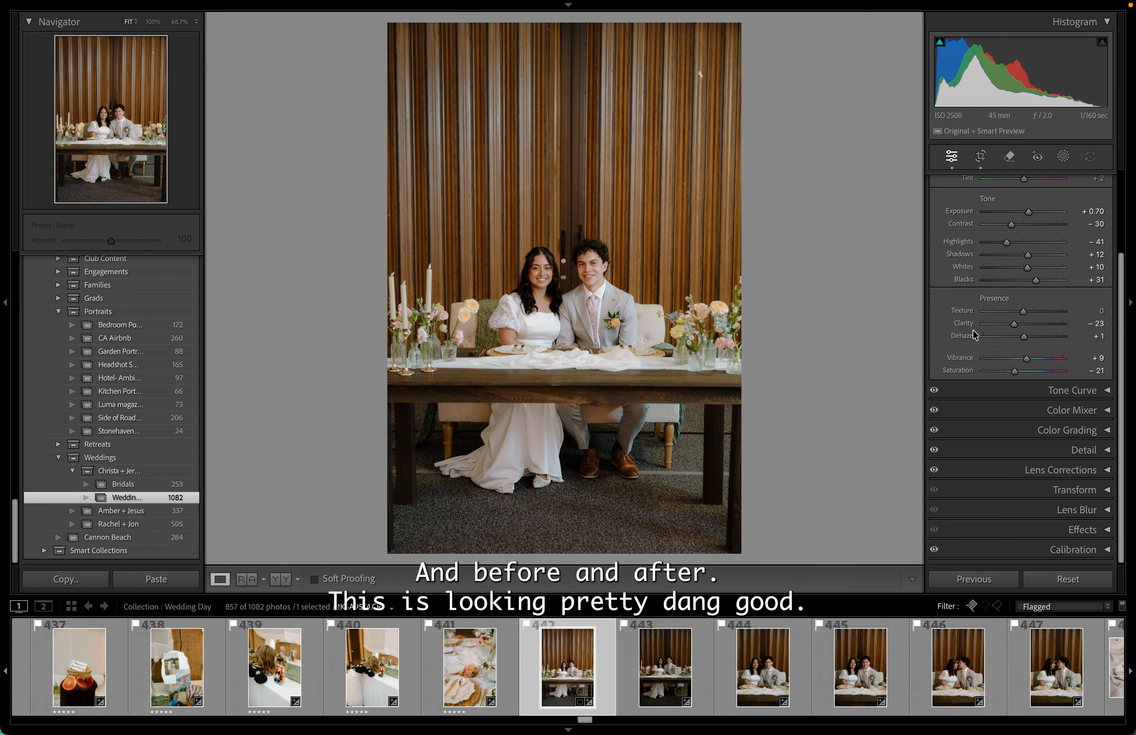
Set Contrast to -27, Exposure +0.75, Highlights -44, Whites +5 and Dehaze 0, and check the edit against the unedited photo
scroll(1012, 328, up, 5)
drag(1012, 328, 1013, 329)
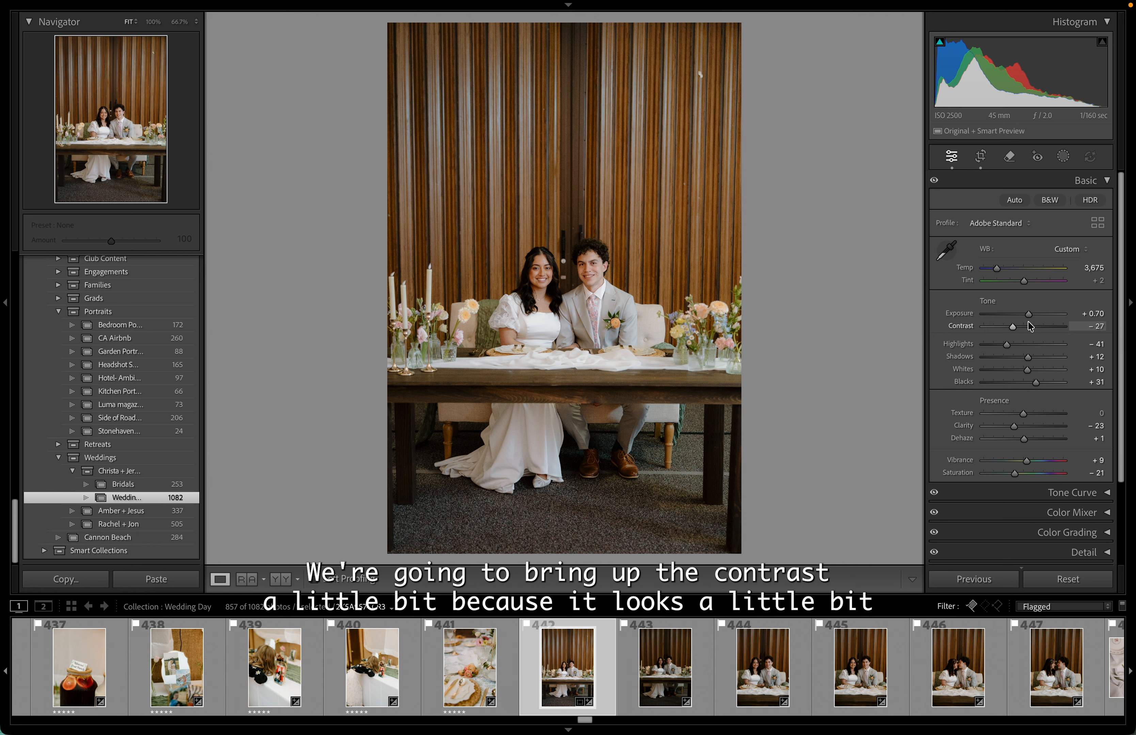
drag(1027, 375, 1032, 319)
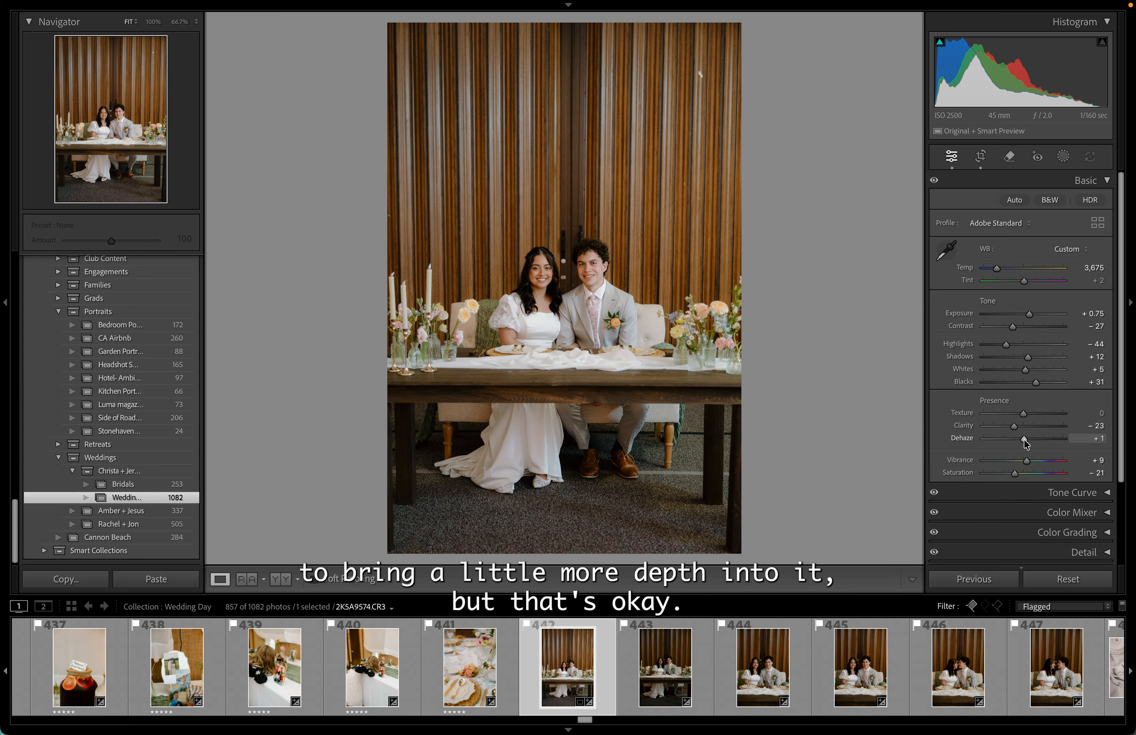
drag(1023, 439, 1022, 439)
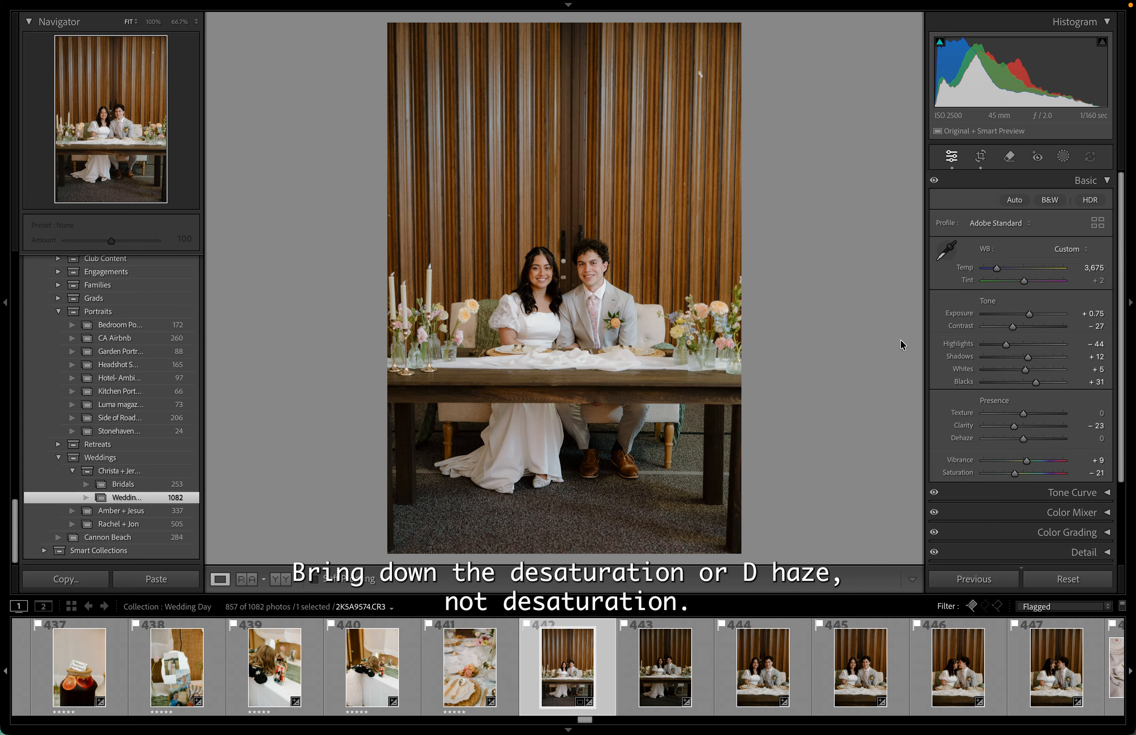
key(ctrl+shift+r)
key(ctrl+z)
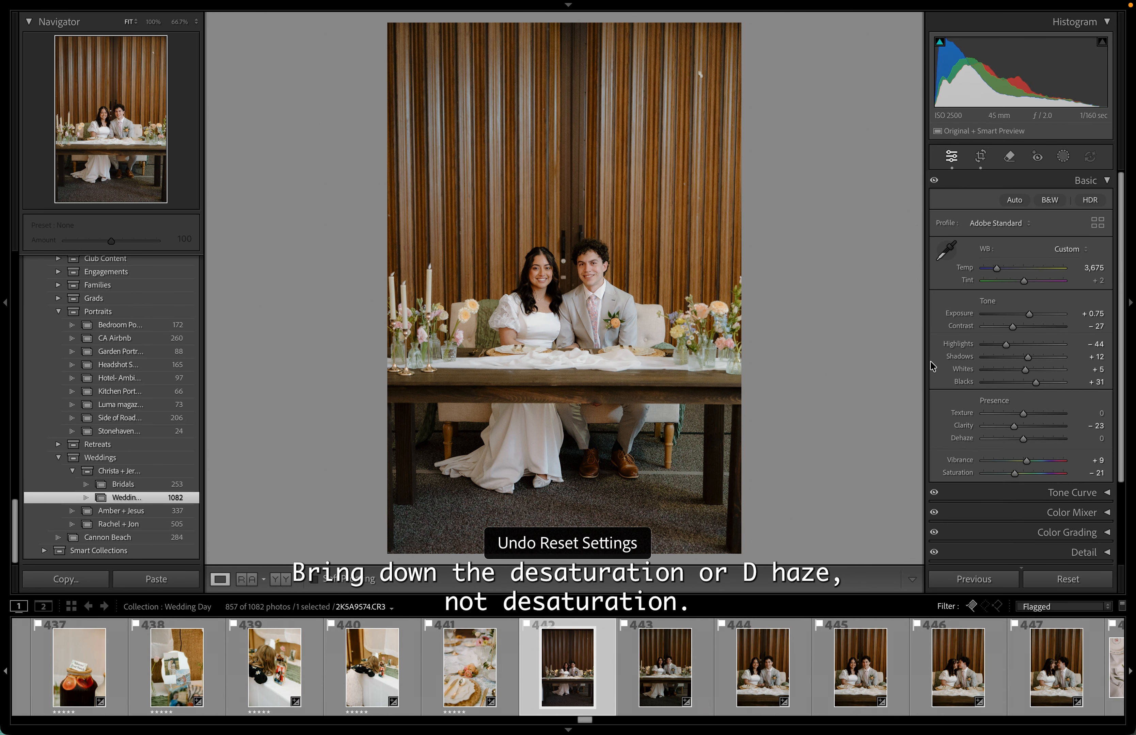
Crop the photo slightly closer around the couple and their table, keeping the Original aspect ratio
click(979, 156)
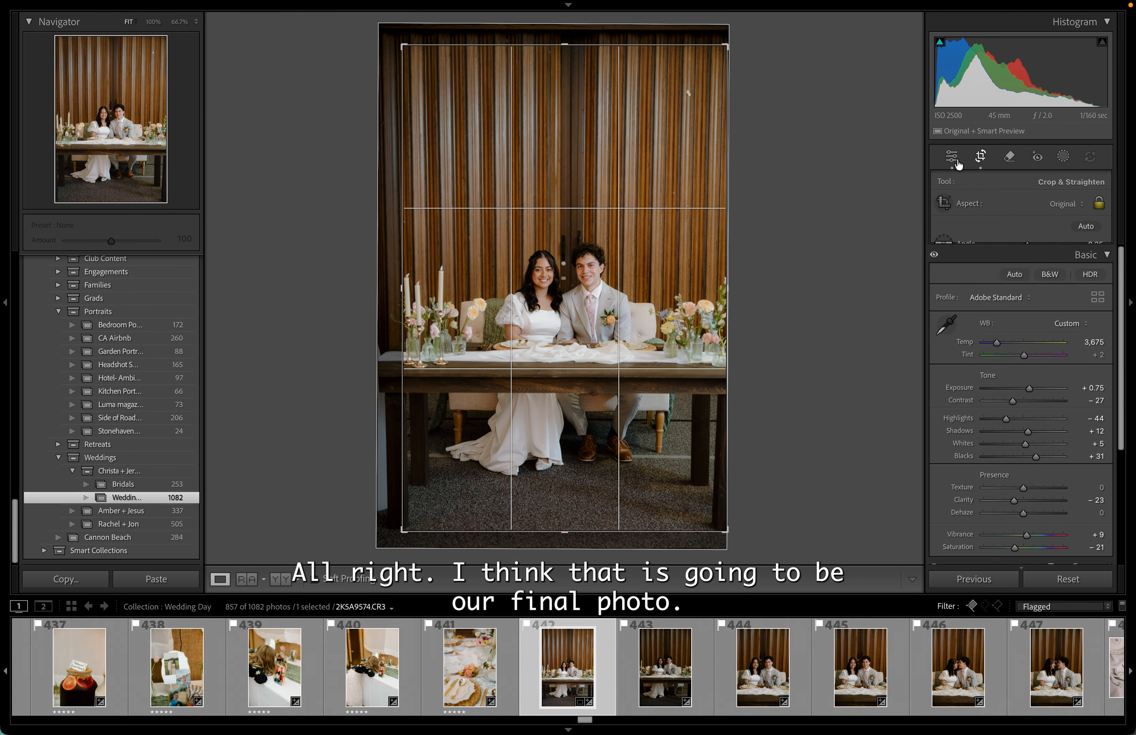
drag(619, 40, 619, 101)
click(952, 157)
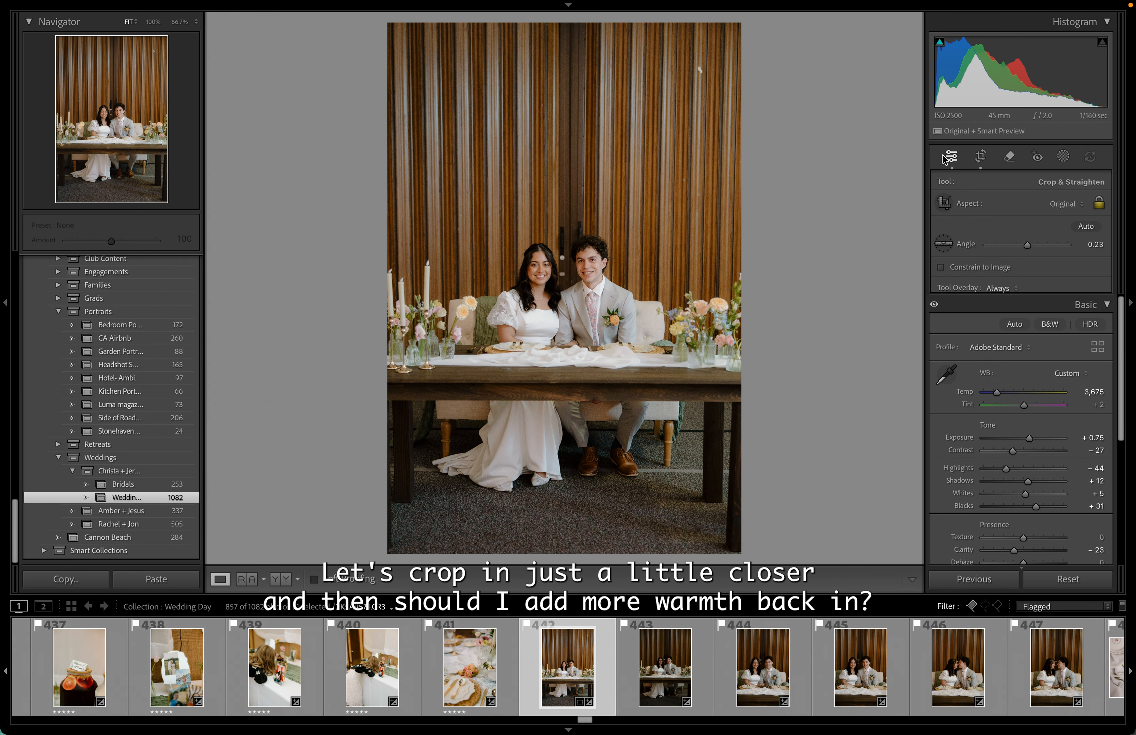
Try a slightly warmer white balance Temp of about 3.7K, undo it, and compare the edit with the unedited photo
drag(996, 268, 996, 269)
key(ctrl+z)
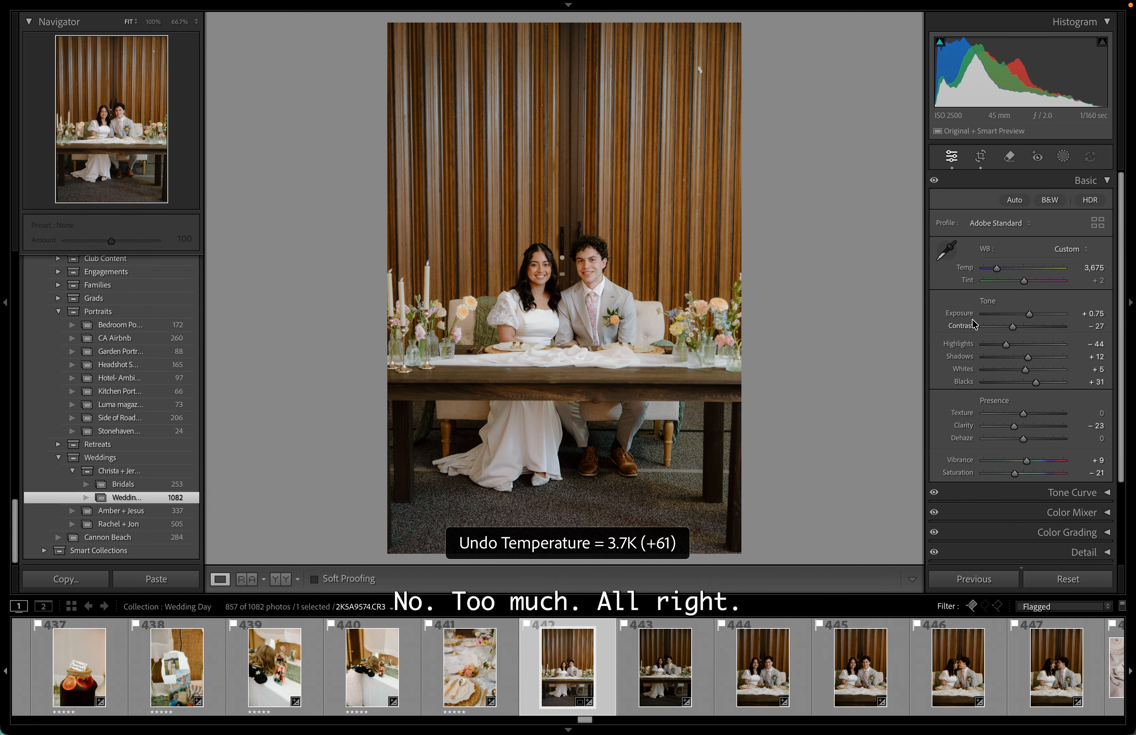
key(ctrl+shift+r)
key(ctrl+z)
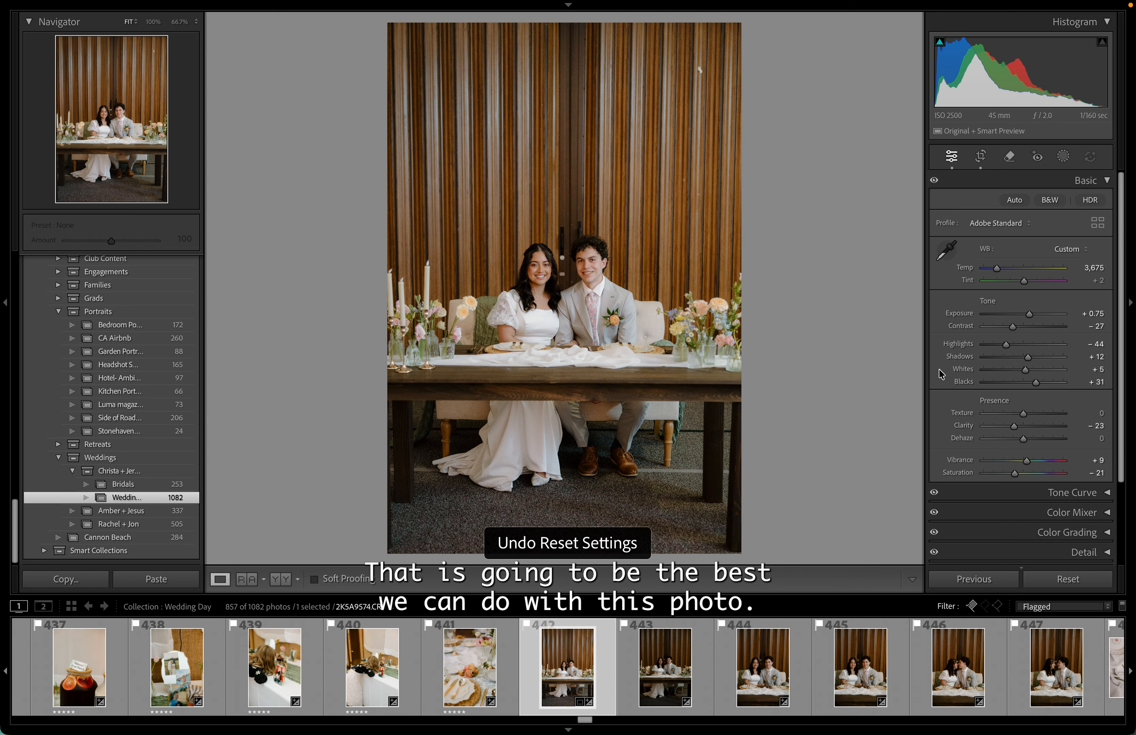
Set Exposure to +0.70 and Contrast to -26, and compare the final edit with the unedited photo
drag(1030, 314, 1029, 317)
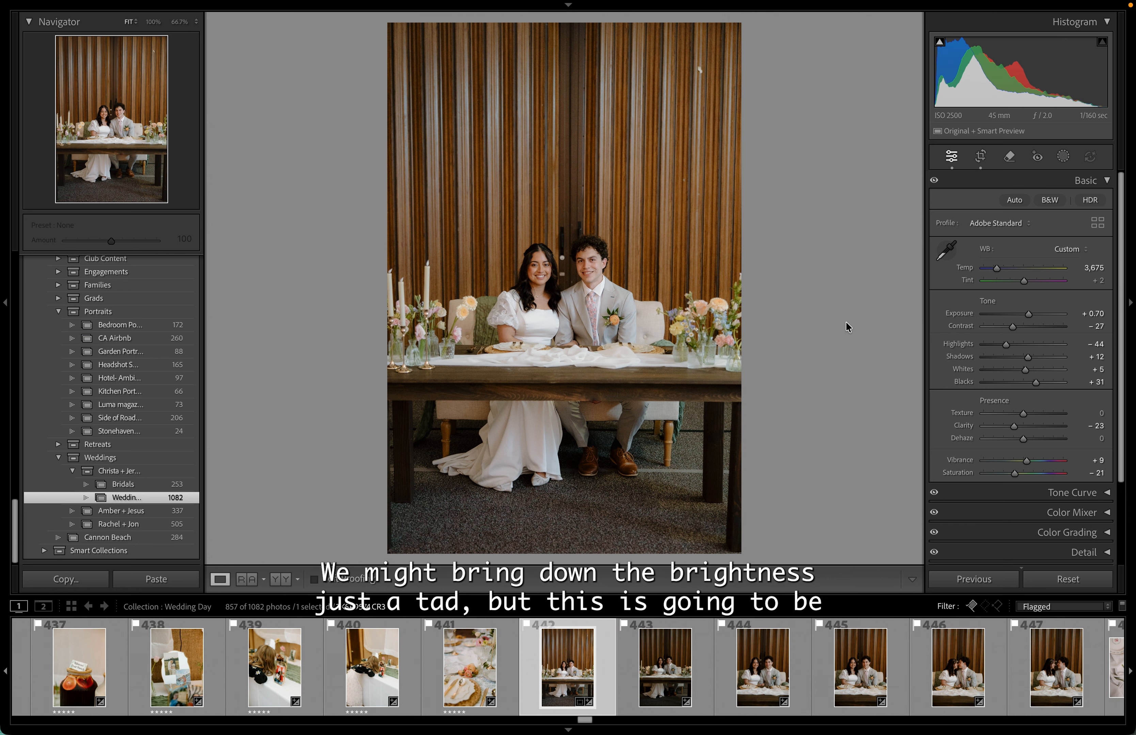
click(1013, 329)
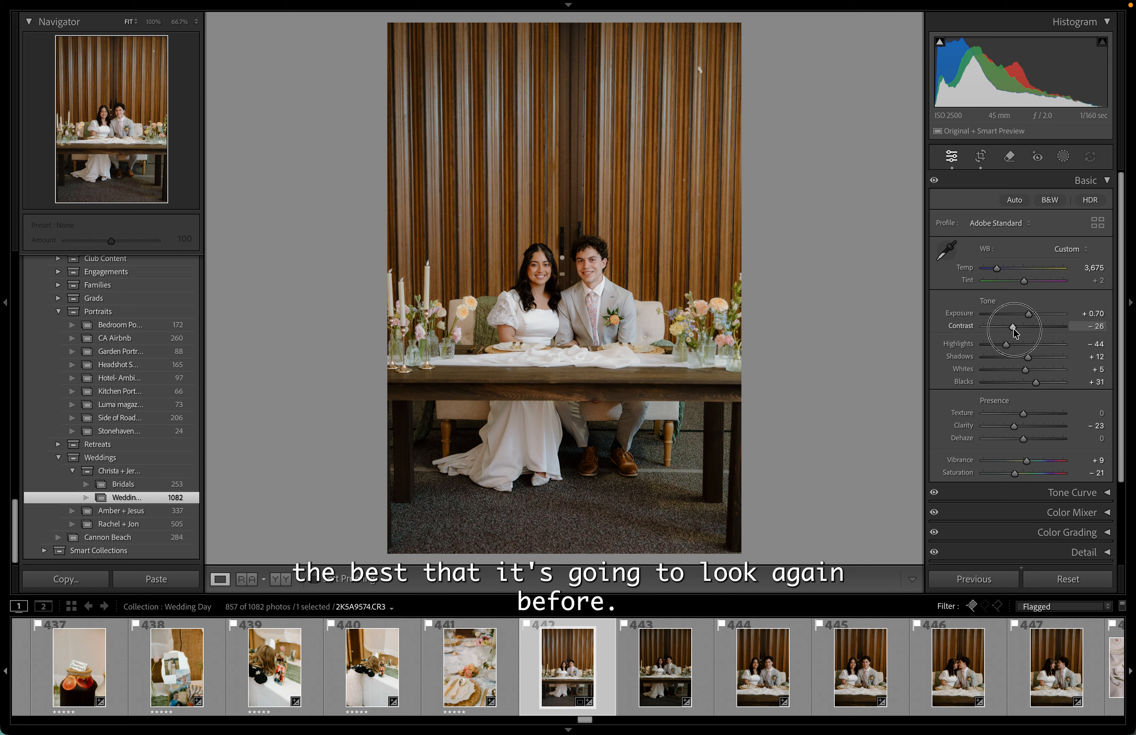
key(super+shift+r)
key(super+z)
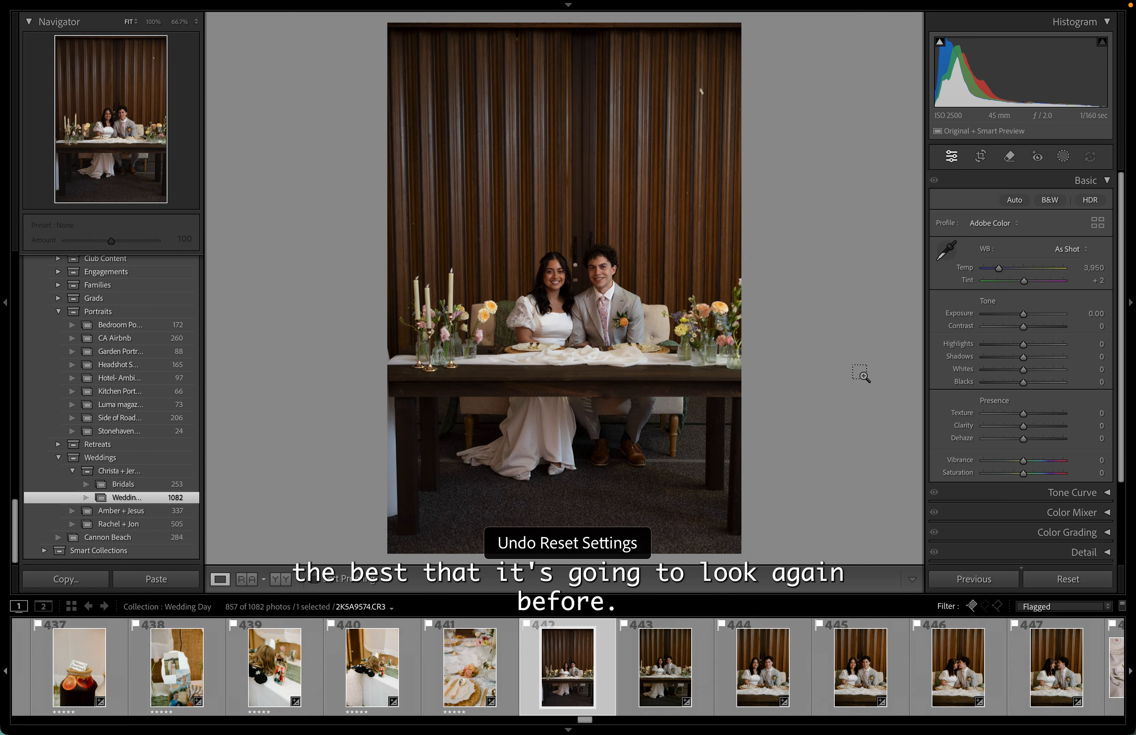